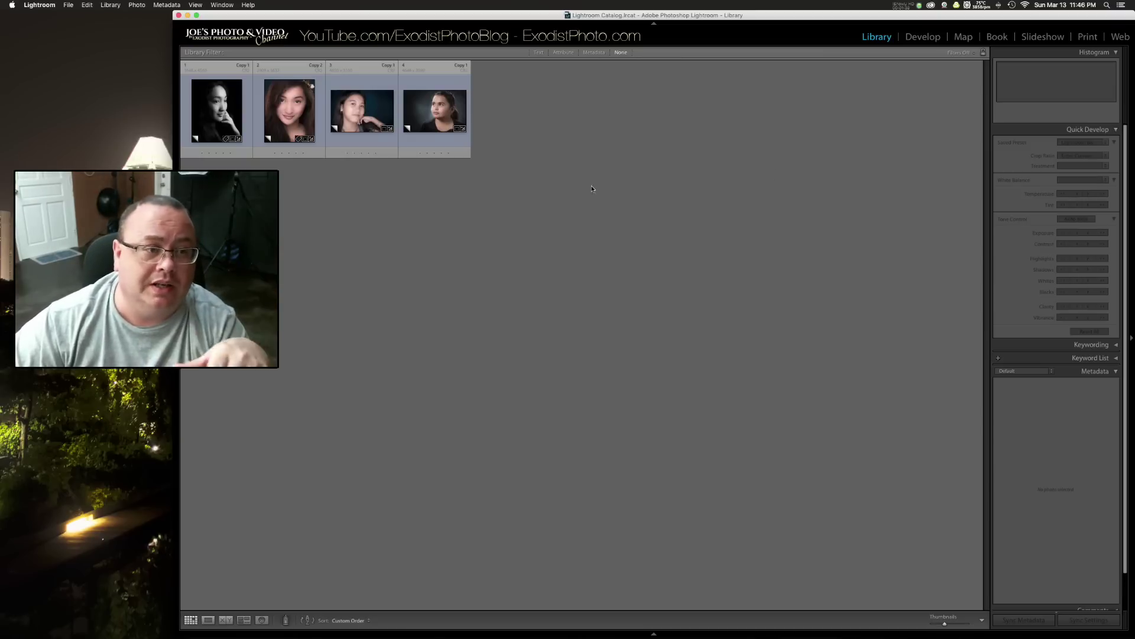
Select the first thumbnail, the black-and-white portrait, in the Library grid.
left_click(239, 101)
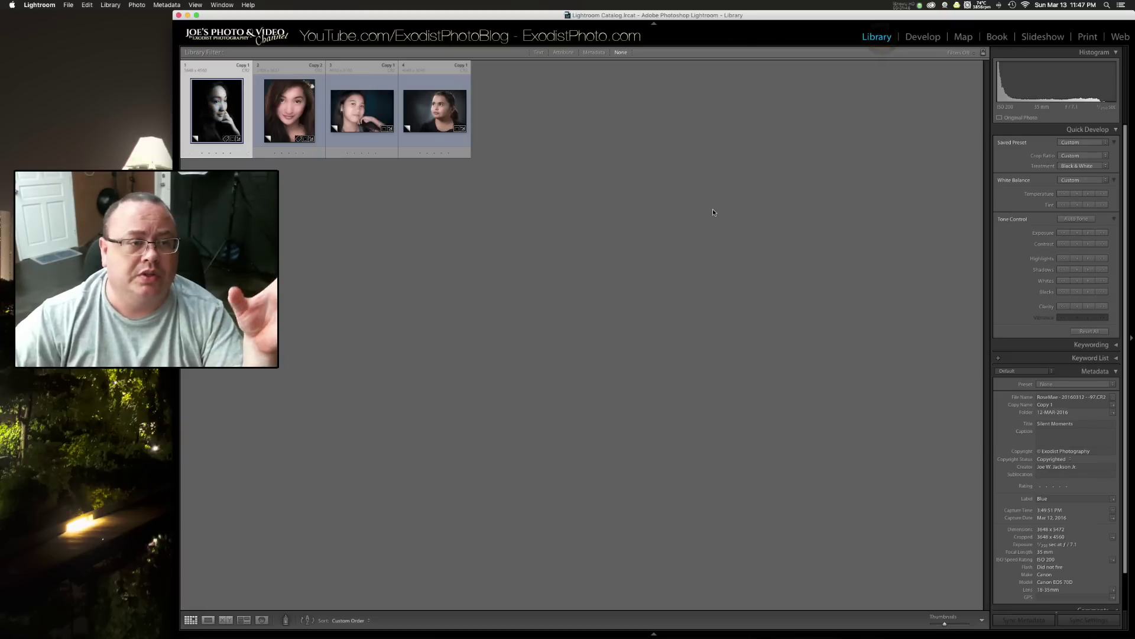
Open the black-and-white portrait in Develop with the thirds crop overlay and shift it lower in the 4 x 5 frame.
left_click(921, 39)
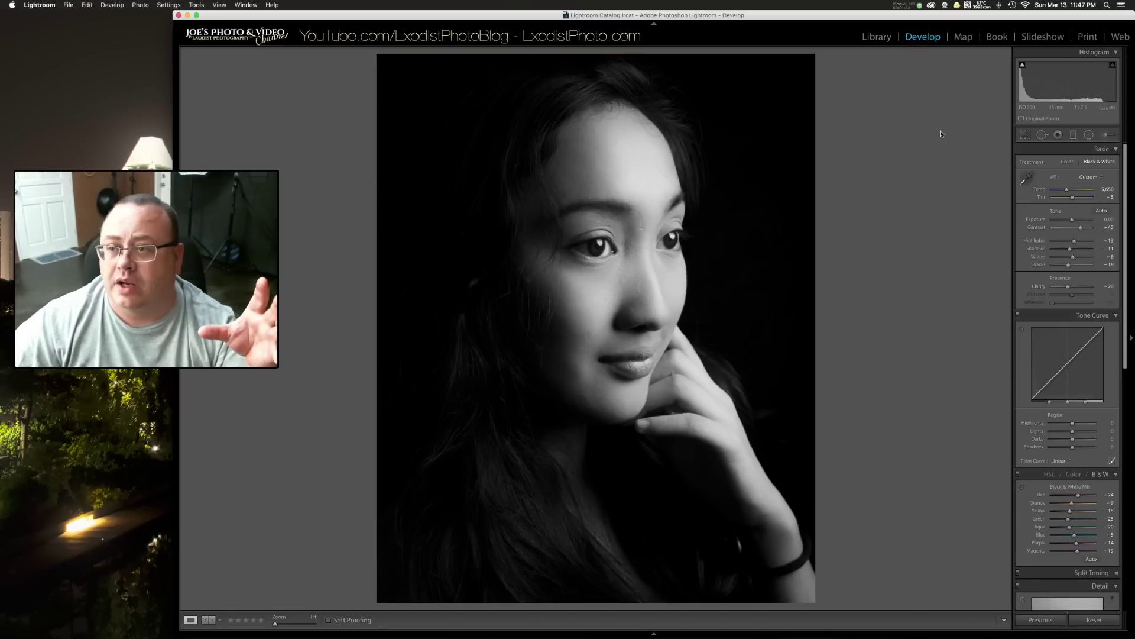
left_click(1026, 135)
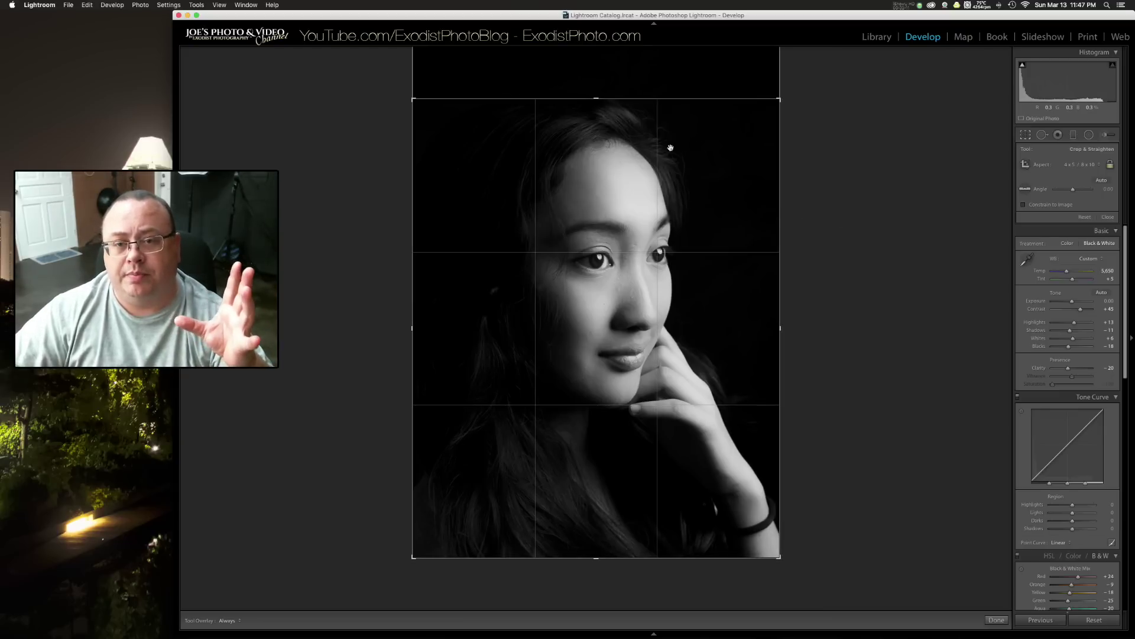
left_click_drag(621, 167, 607, 291)
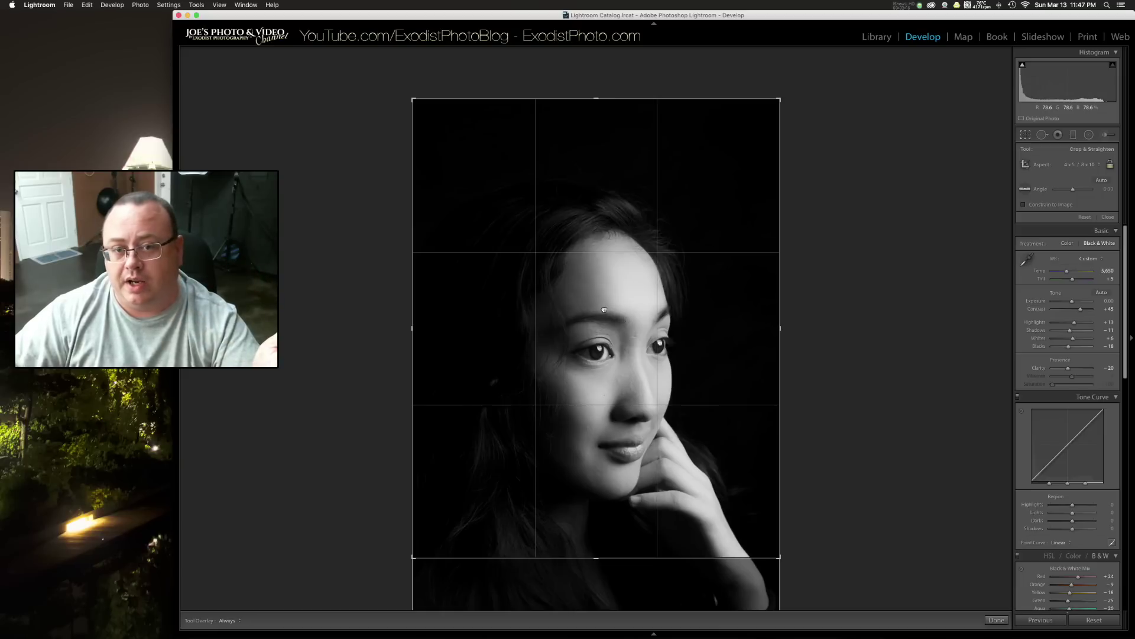
Raise the black-and-white portrait within the 4 x 5 crop until her eyes sit on the upper third line.
left_click_drag(621, 252, 634, 164)
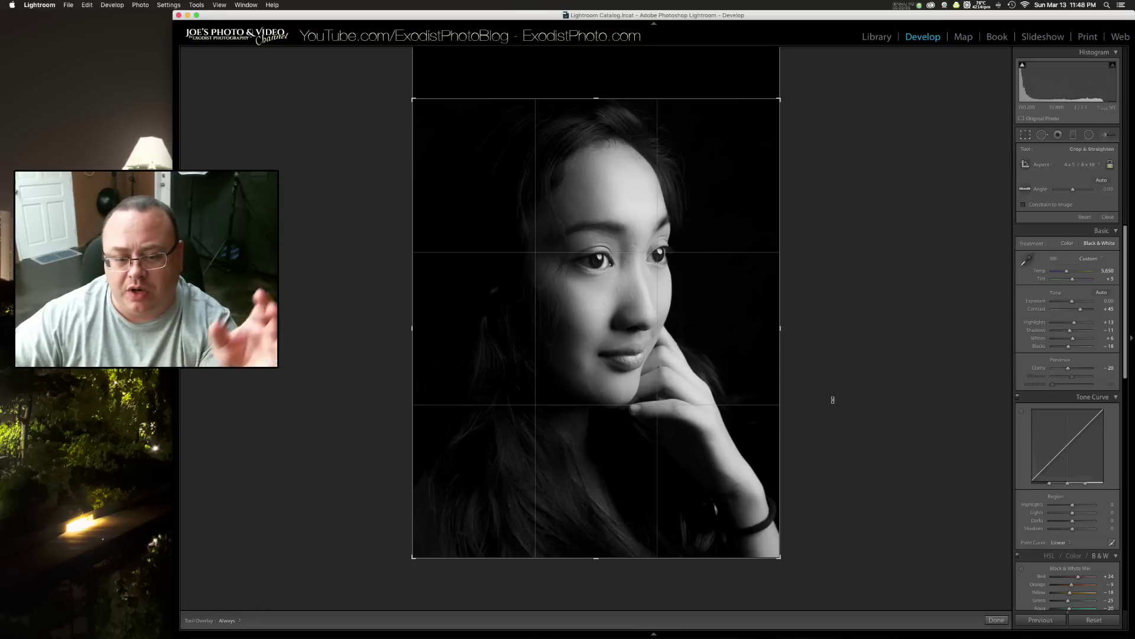
Tighten the crop around her face, then widen it back out while keeping her eyes on the upper third.
left_click_drag(413, 557, 443, 539)
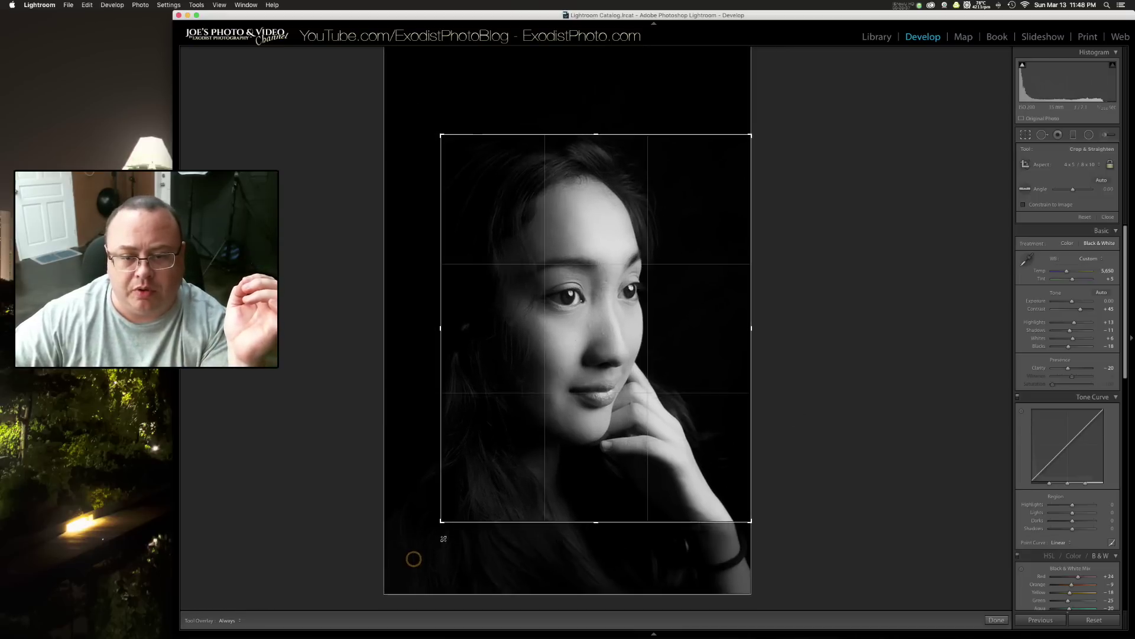
left_click_drag(570, 456, 587, 430)
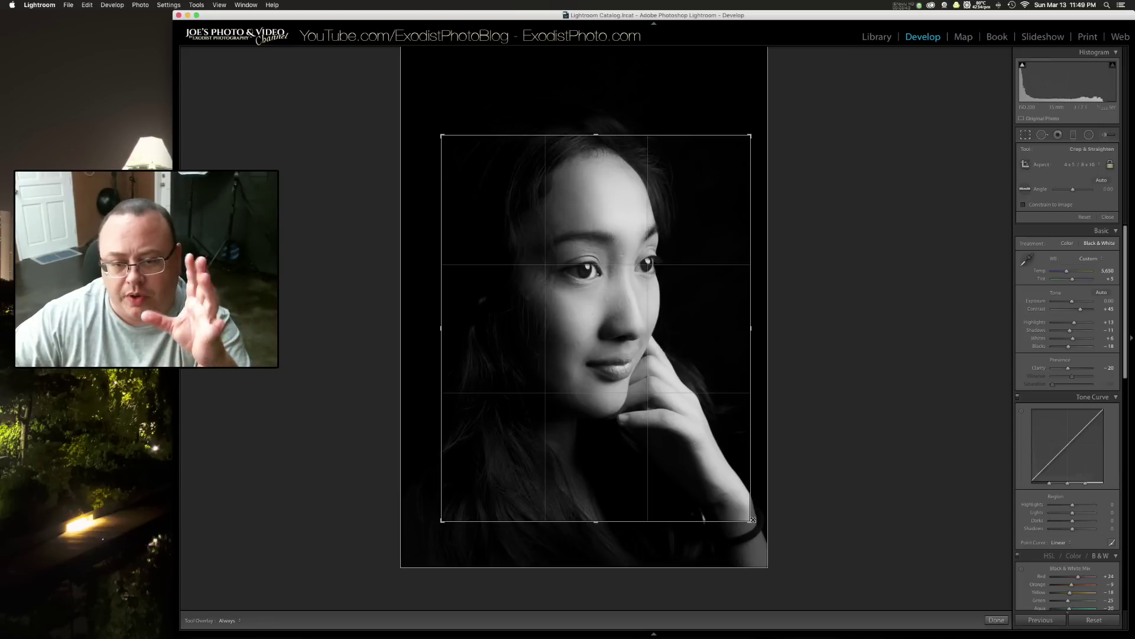
left_click_drag(443, 523, 399, 562)
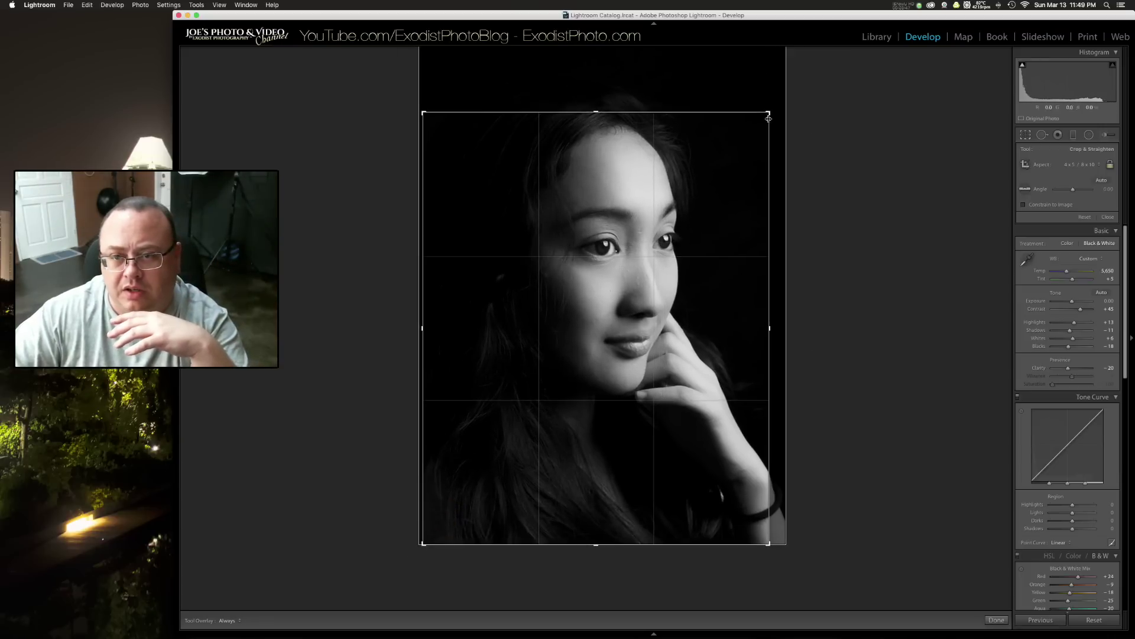
left_click_drag(769, 112, 803, 84)
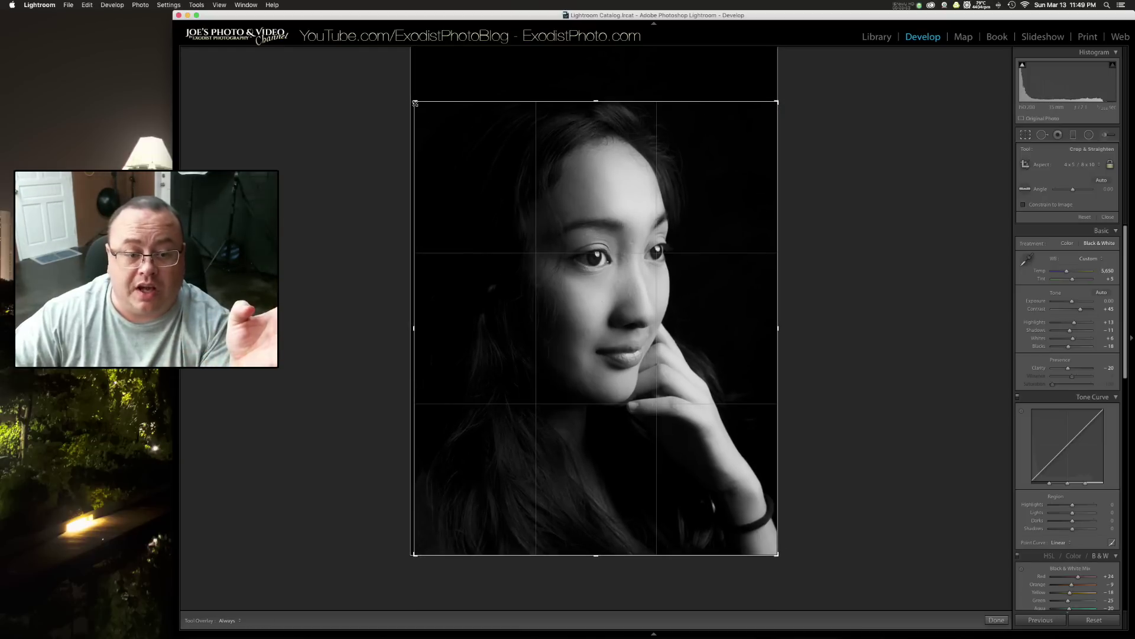
left_click_drag(415, 103, 397, 92)
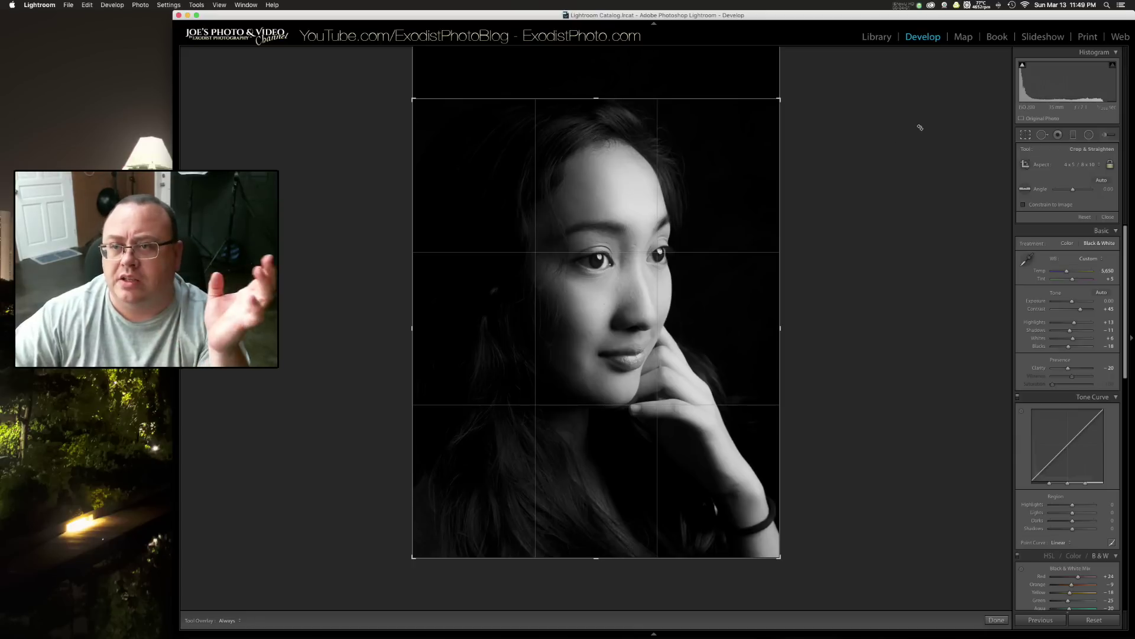
Apply the black-and-white crop, then crop the flower-crown colour portrait to the thirds grid and apply it.
left_click(1026, 136)
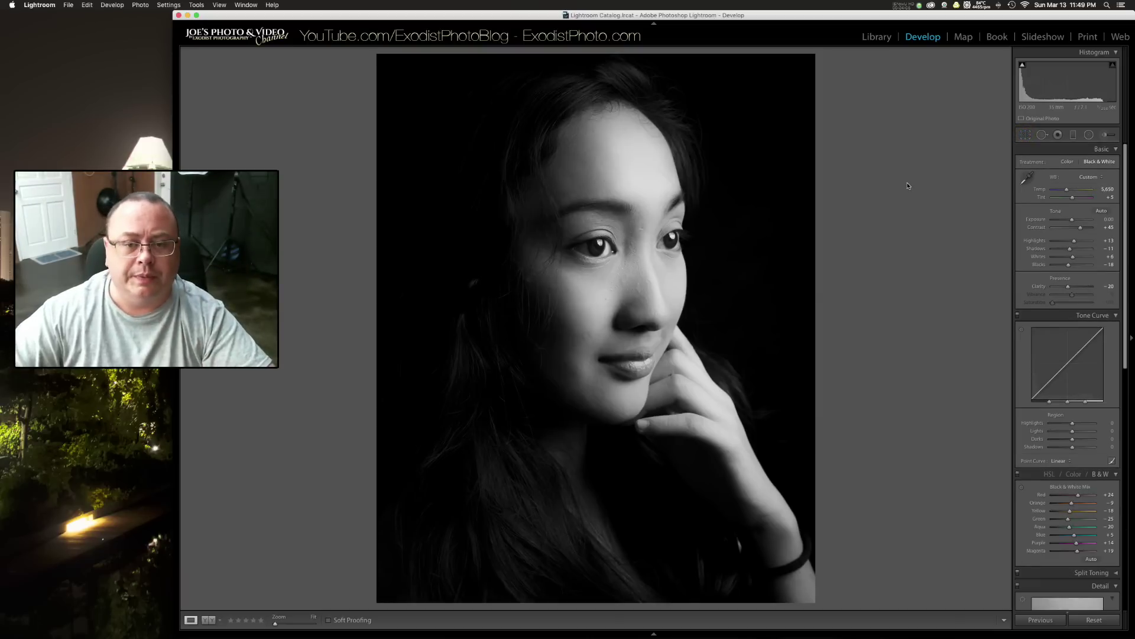
key("Right")
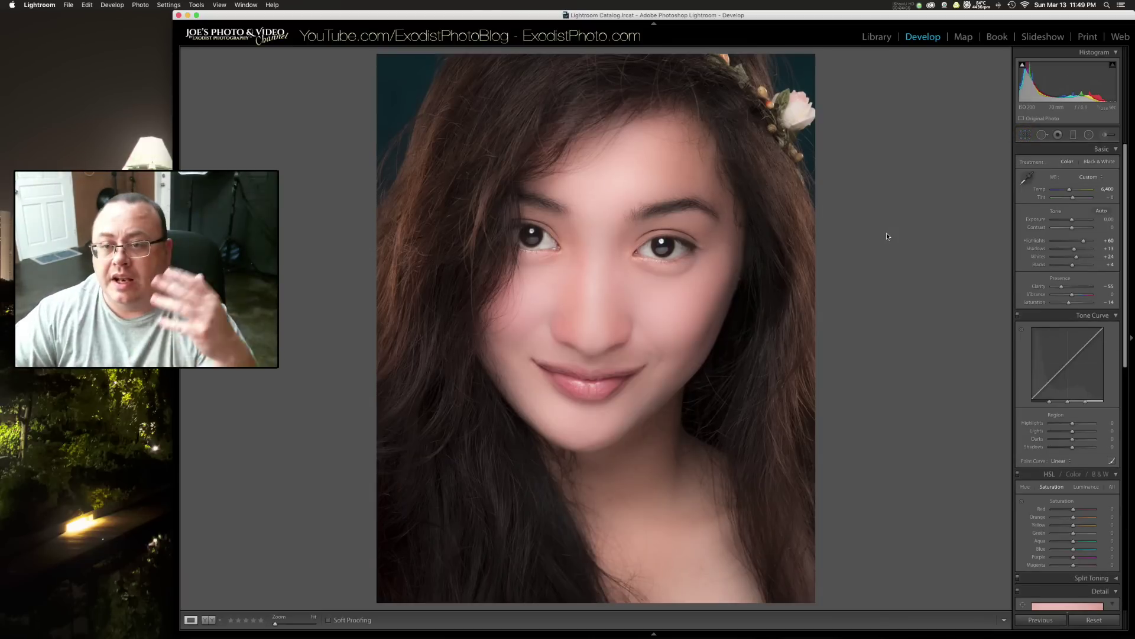
left_click(1026, 135)
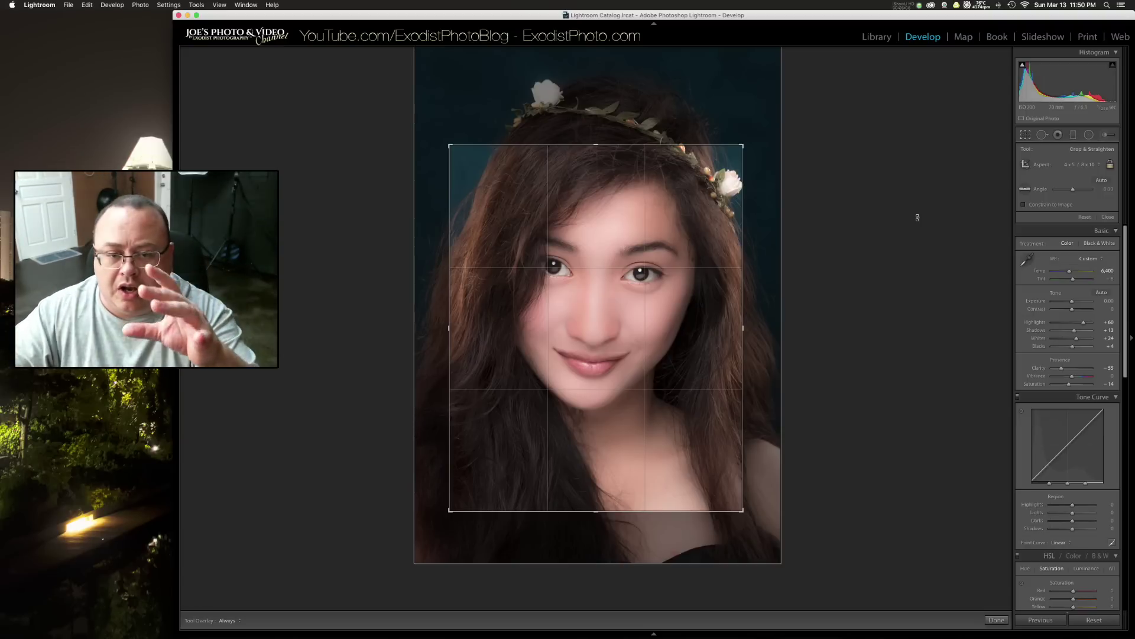
left_click(997, 620)
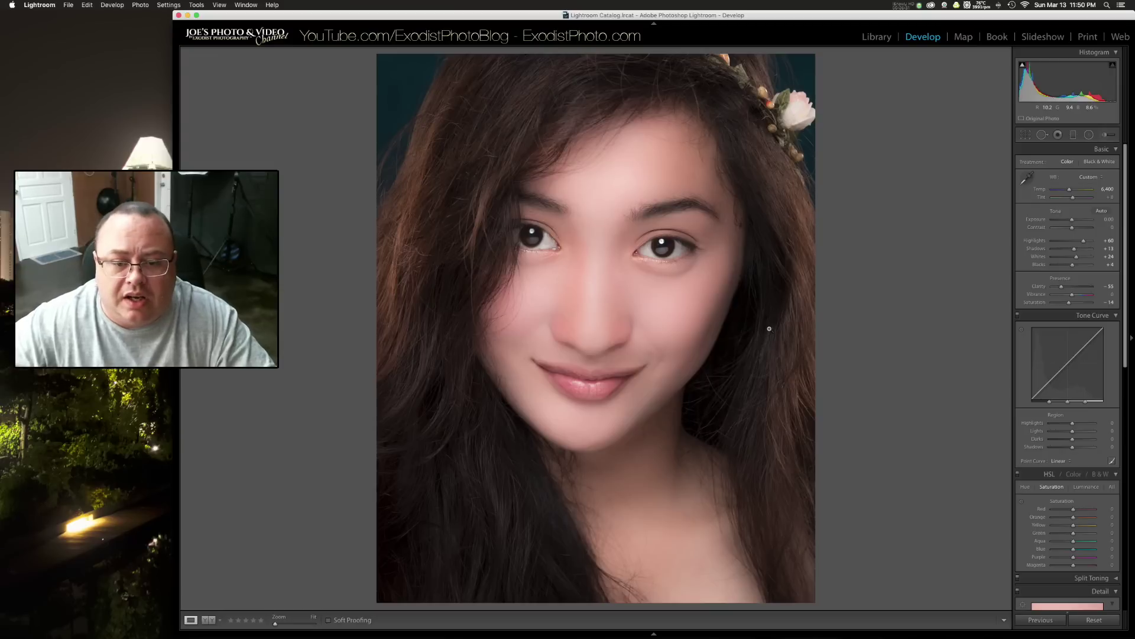
Crop the hand-on-chin portrait, enlarging the frame and shifting her face right of centre, then apply it.
key("Right")
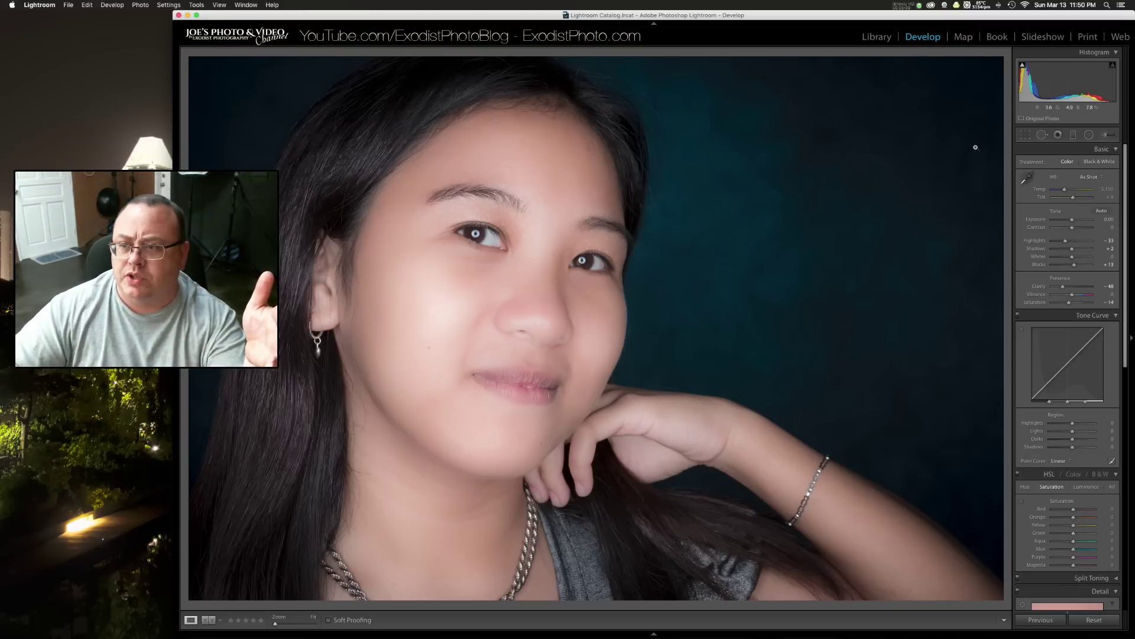
left_click(1025, 136)
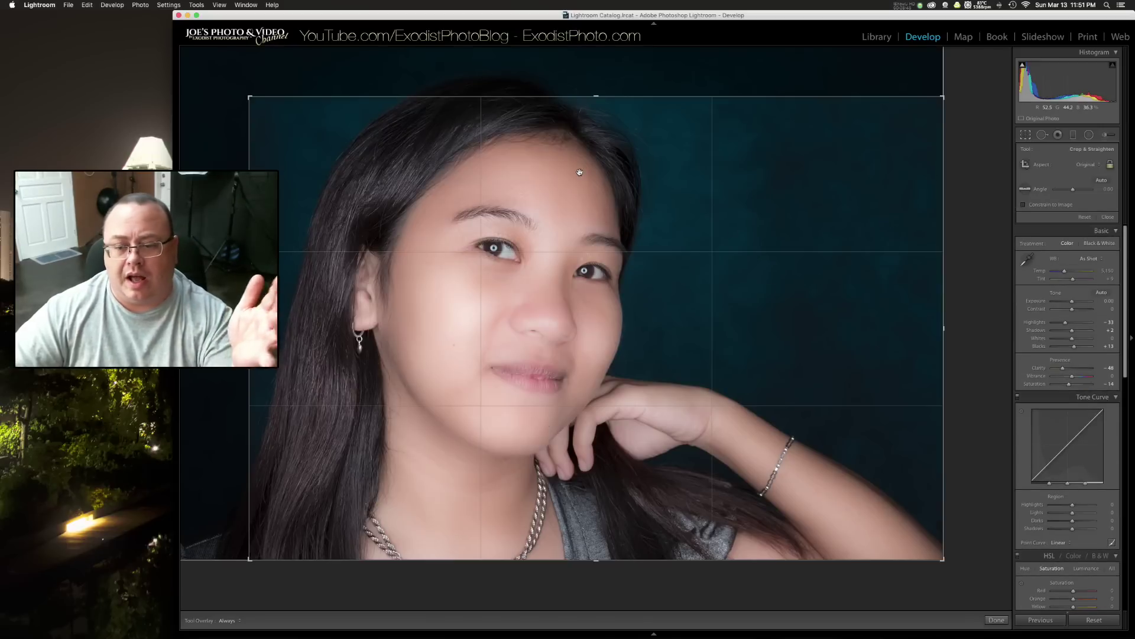
mouse_move(579, 172)
left_mouse_down()
mouse_move(569, 170)
mouse_move(685, 161)
mouse_move(654, 112)
mouse_move(621, 112)
mouse_move(638, 113)
mouse_move(619, 102)
mouse_move(565, 169)
left_mouse_up()
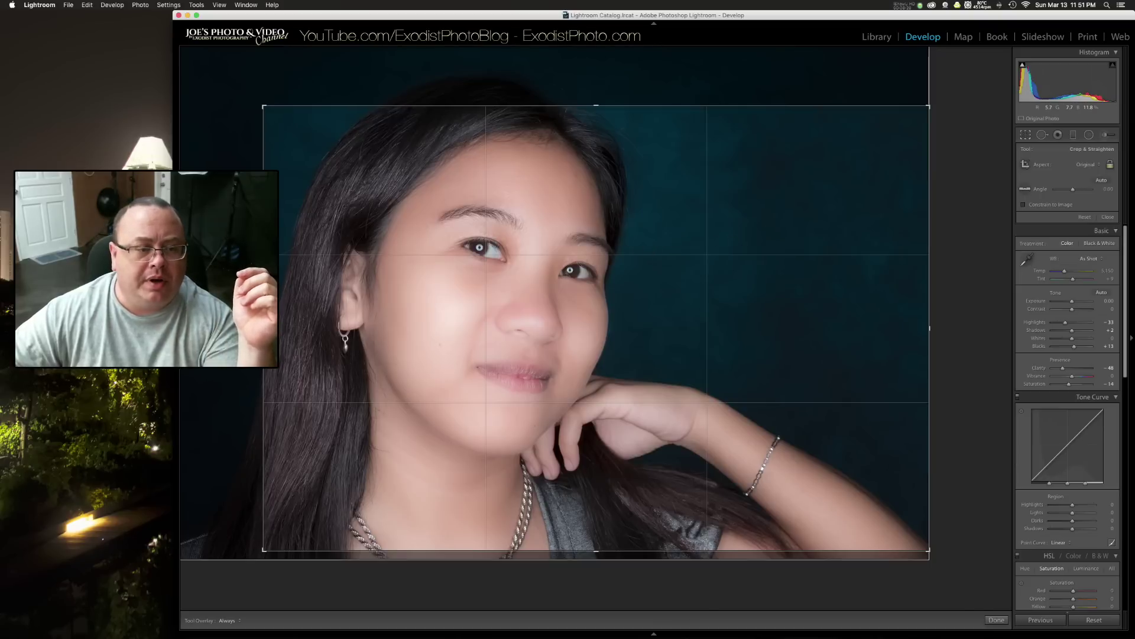
left_click_drag(351, 344, 366, 345)
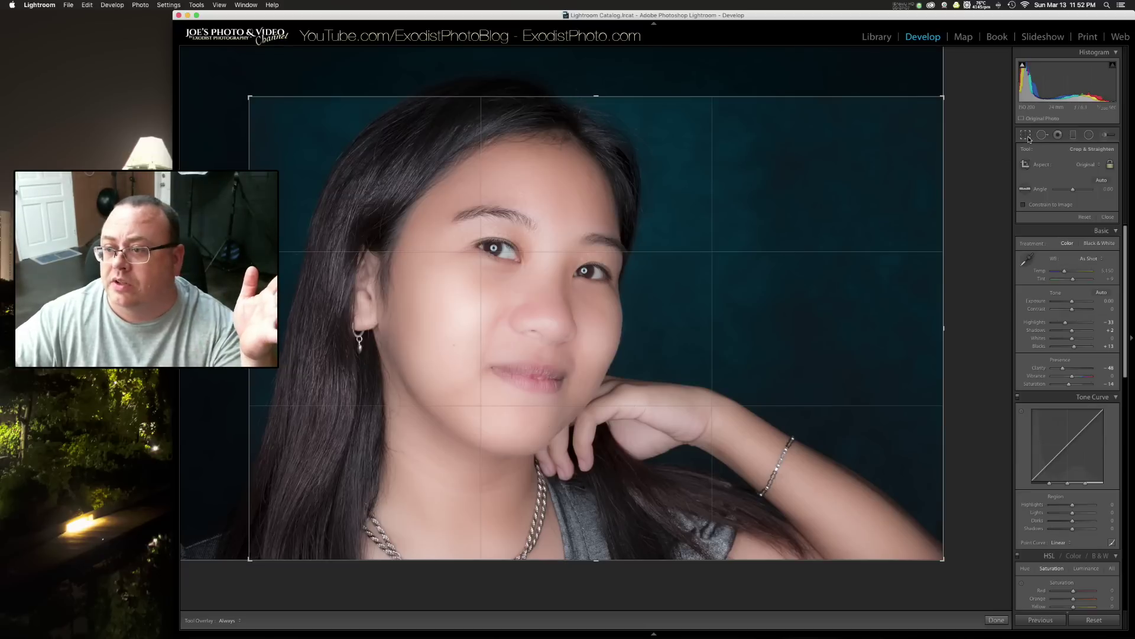
left_click(1028, 138)
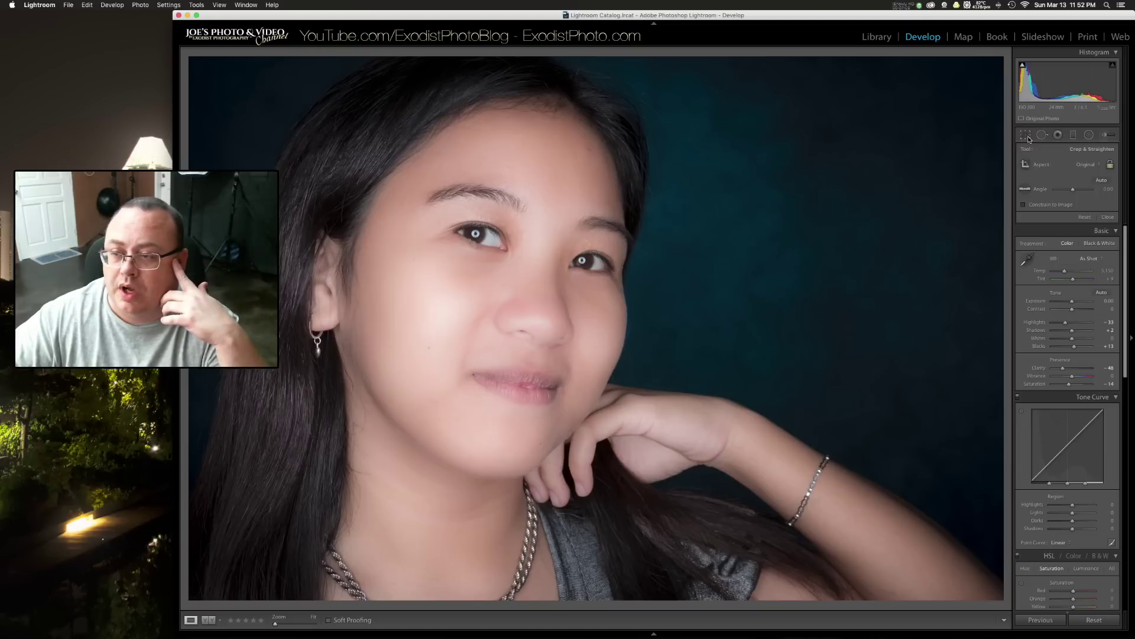
Reopen the hand-on-chin portrait's crop and set its aspect ratio to 4 x 5.
left_click(1028, 139)
left_click(1094, 164)
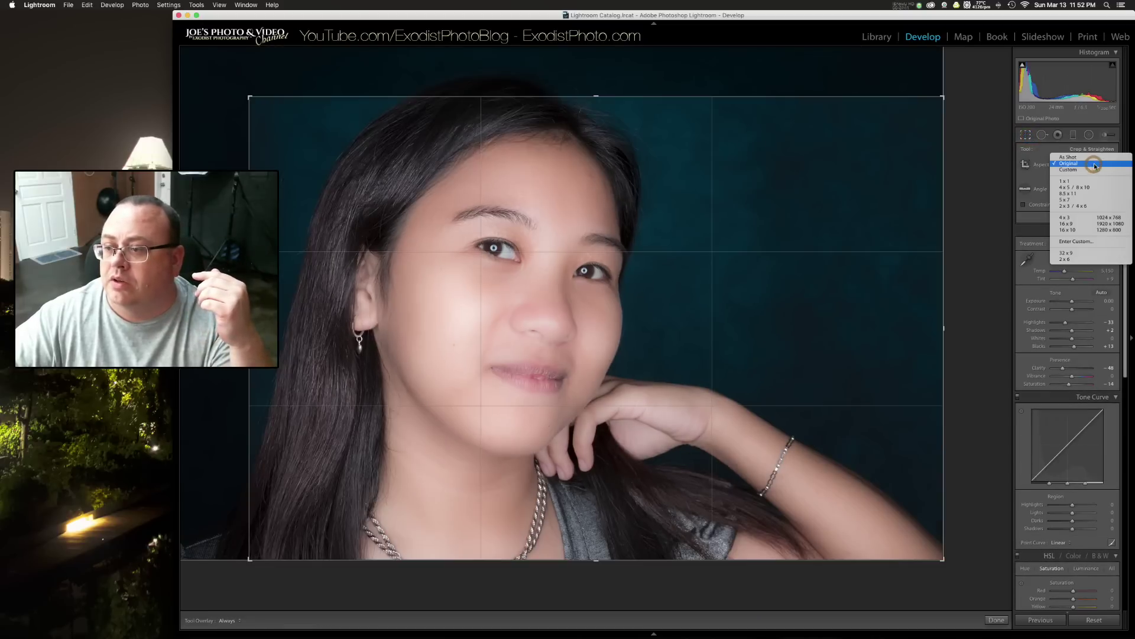
left_click(1088, 163)
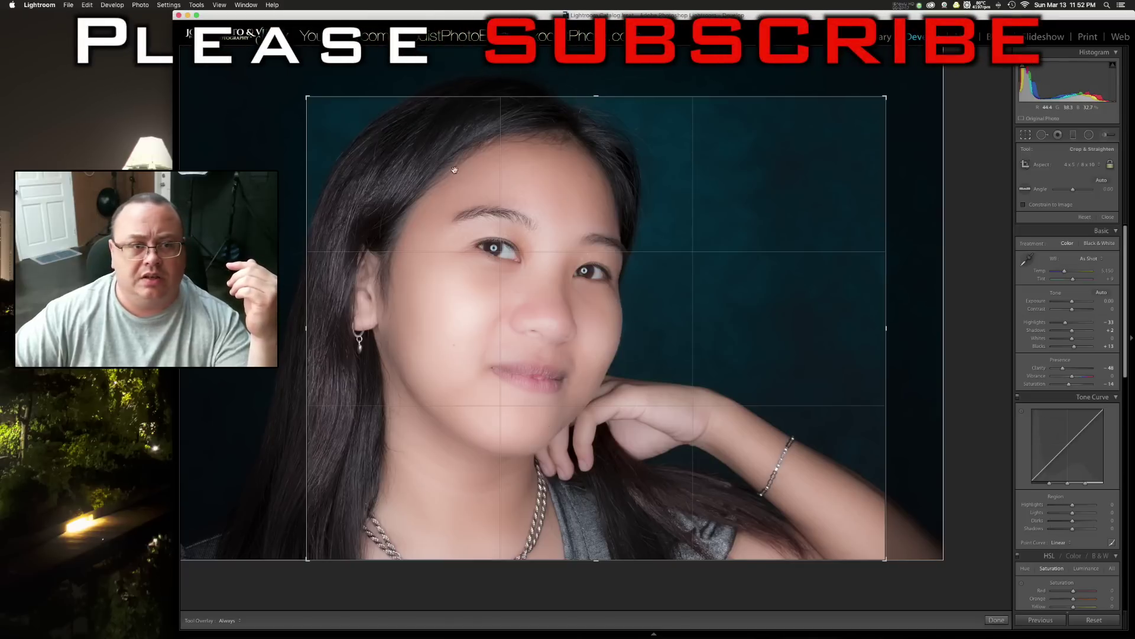
Enlarge the 4 x 5 frame up and left, reposition the photo to reframe her face, and apply.
left_click_drag(307, 97, 268, 79)
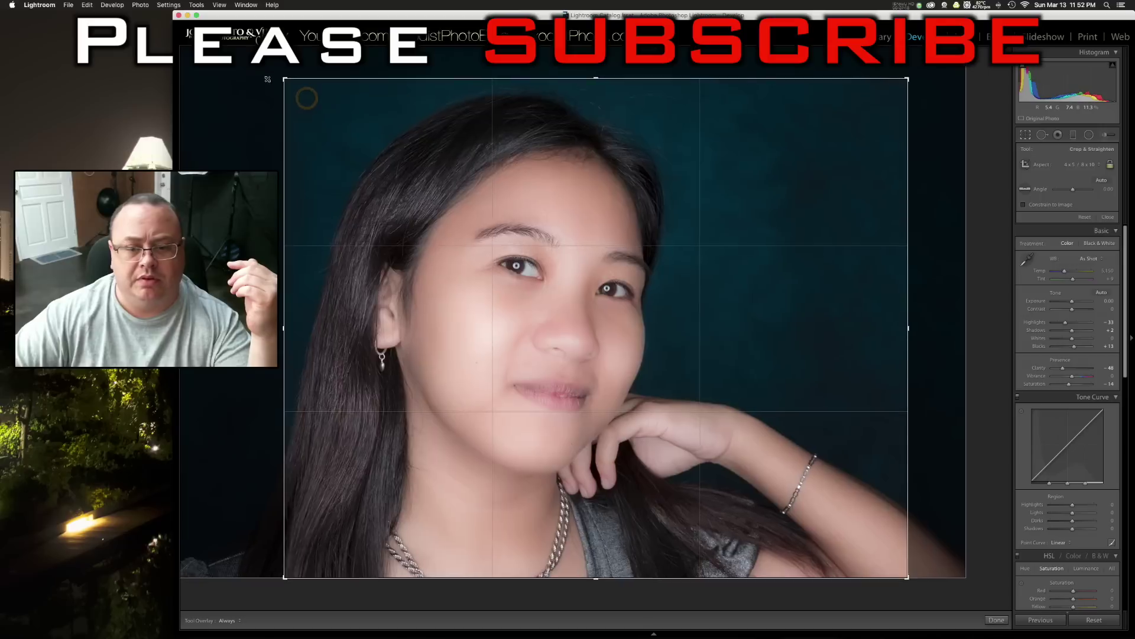
left_click_drag(633, 352, 610, 320)
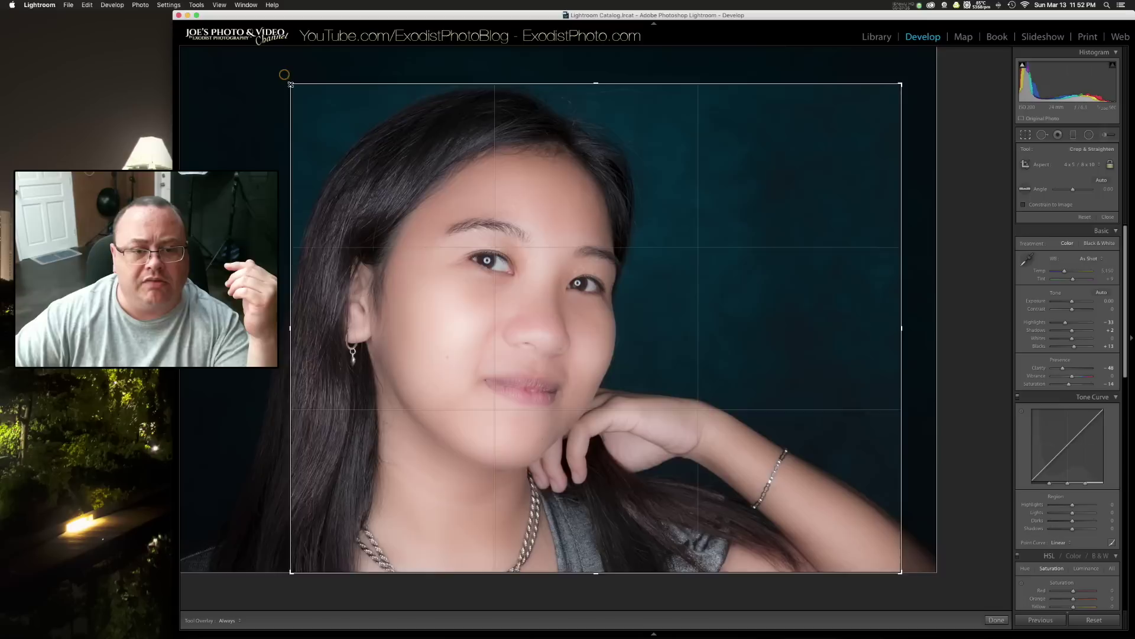
left_click_drag(527, 195, 640, 190)
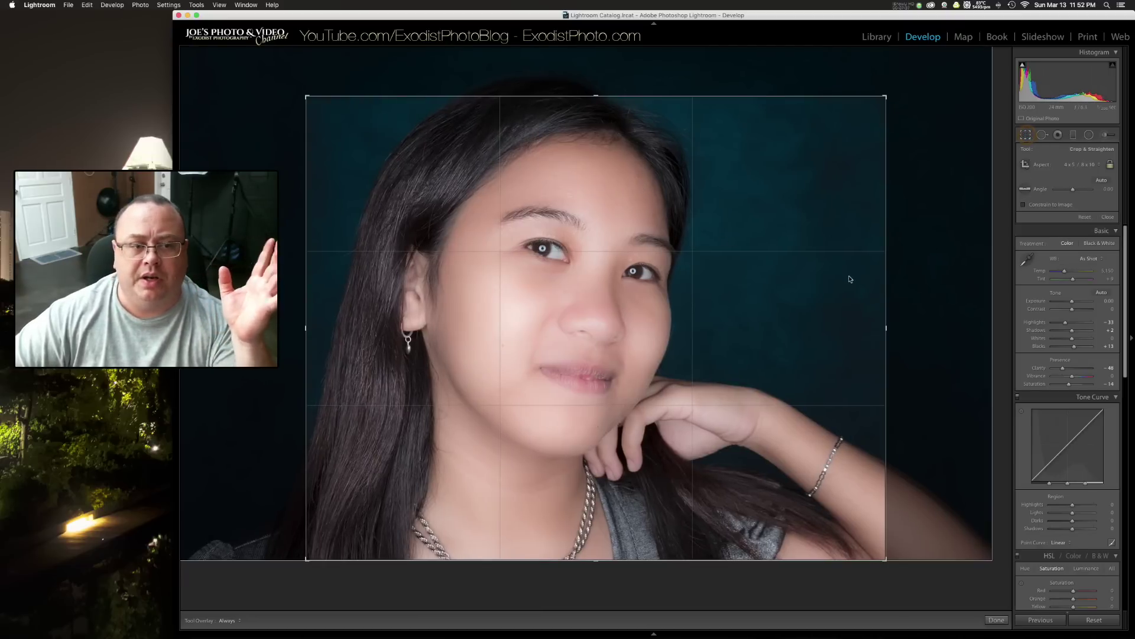
key("Return")
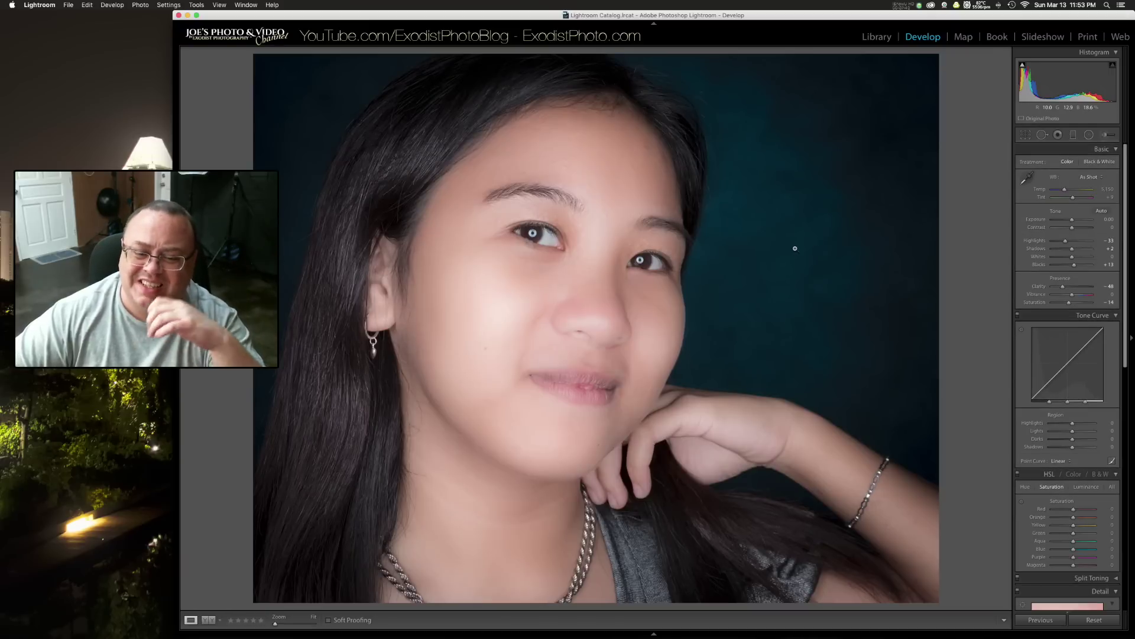
Shrink the crop from the bottom, extend it up-left, raise her eyes to the upper third, and apply.
left_click(1024, 136)
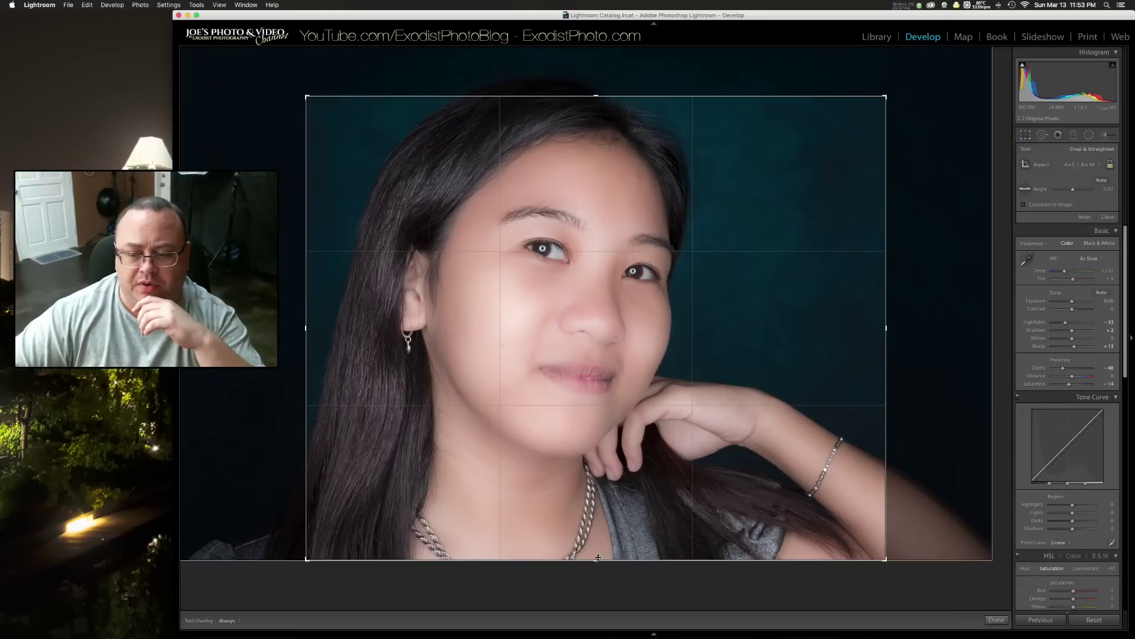
left_click_drag(598, 557, 580, 492)
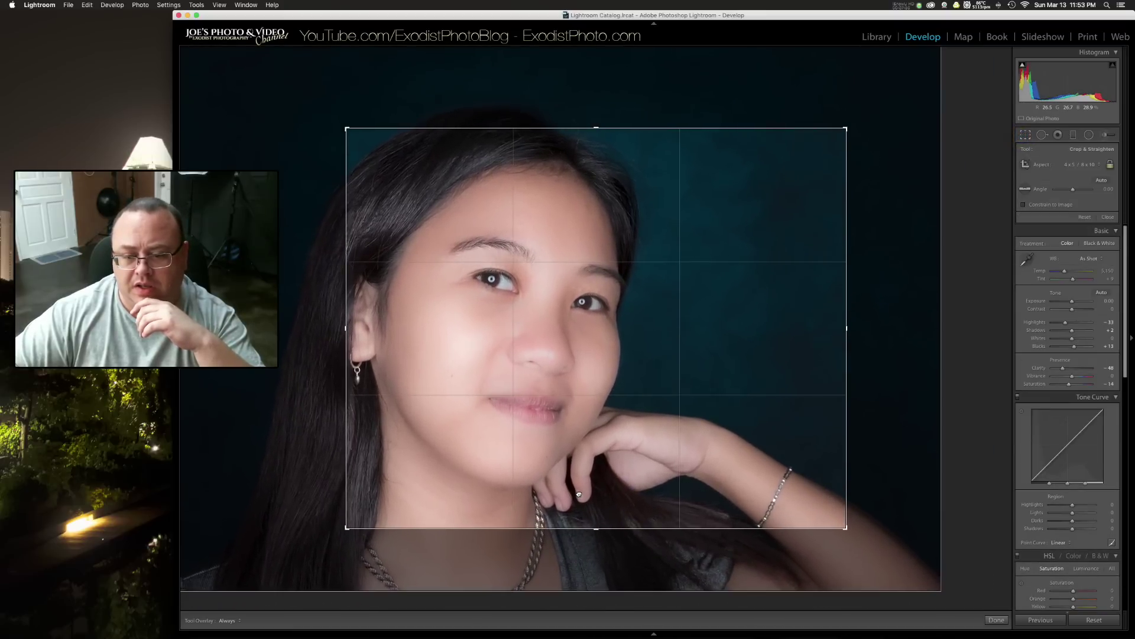
left_click_drag(351, 138, 338, 126)
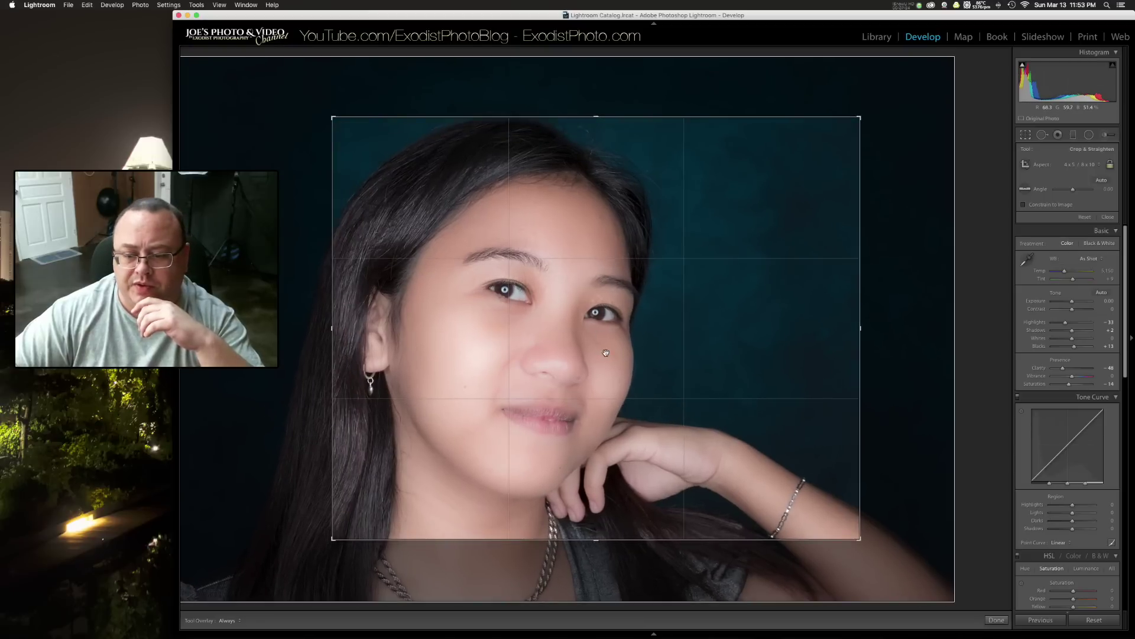
left_click_drag(606, 354, 604, 331)
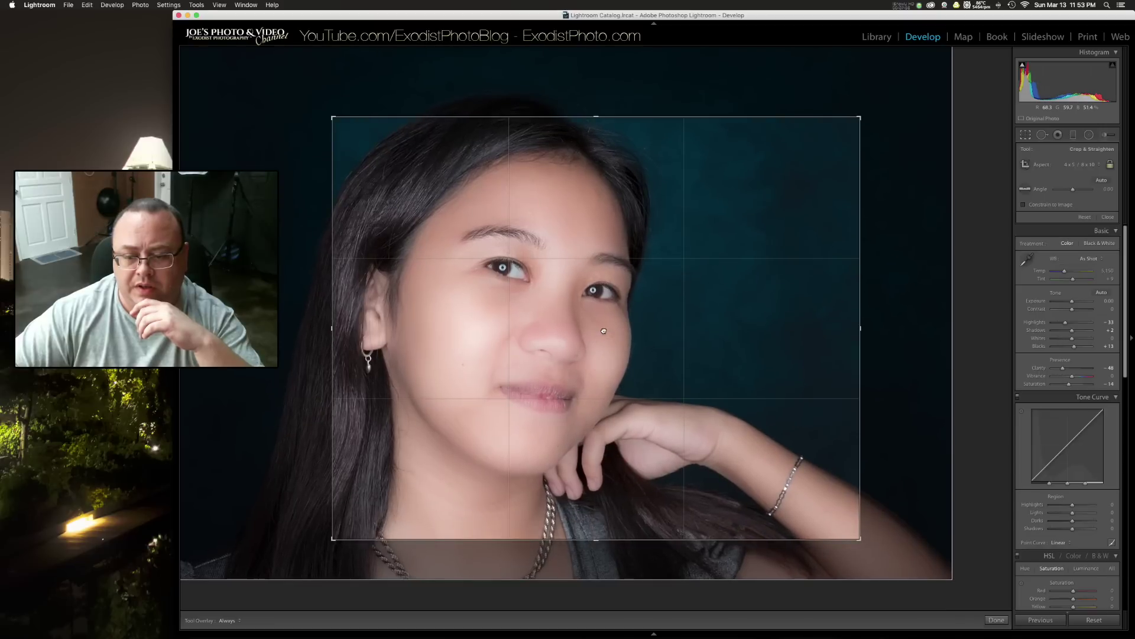
left_click(997, 620)
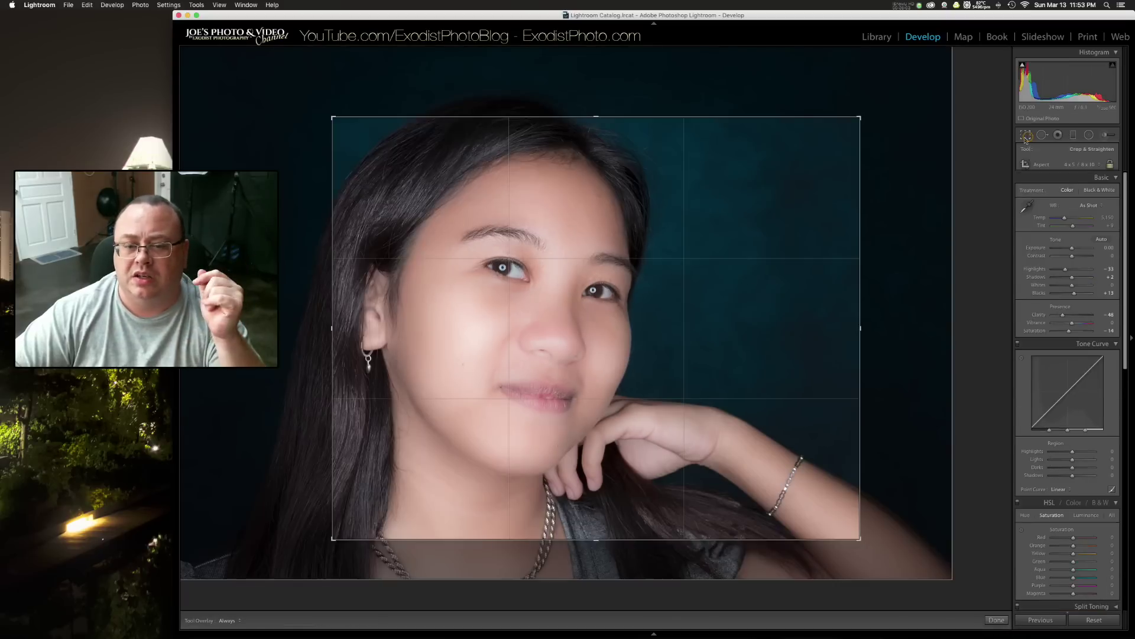
Reset the teen's crop to the full original-ratio photo, trim the top-left corner inward, and apply.
left_click(1026, 135)
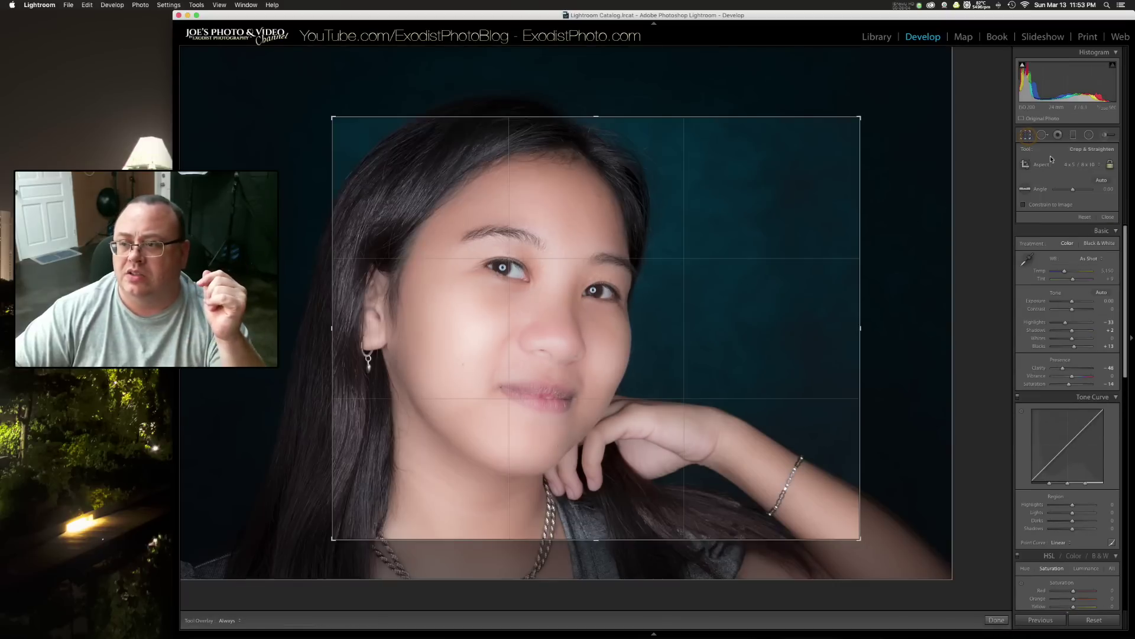
left_click(1095, 166)
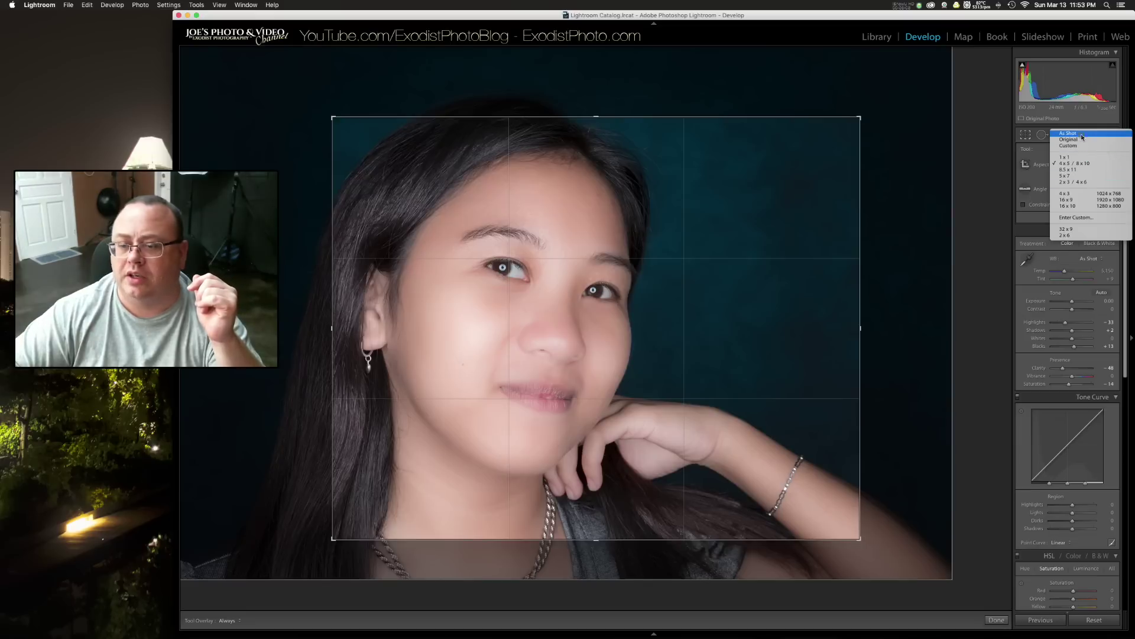
key("Escape")
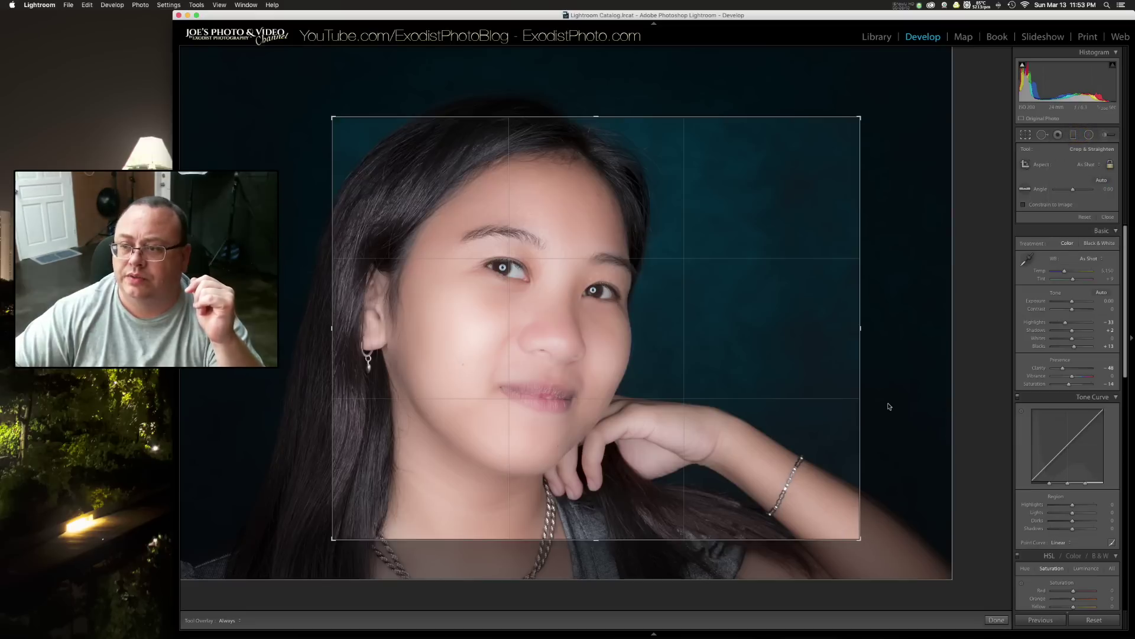
key("super+alt+r")
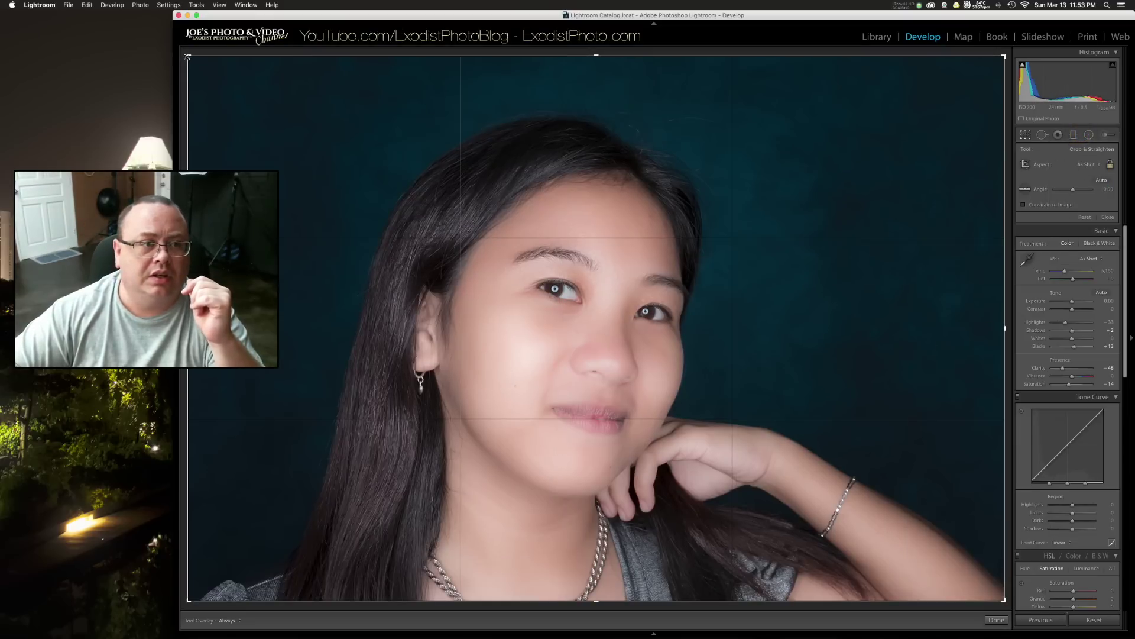
left_click_drag(188, 57, 302, 131)
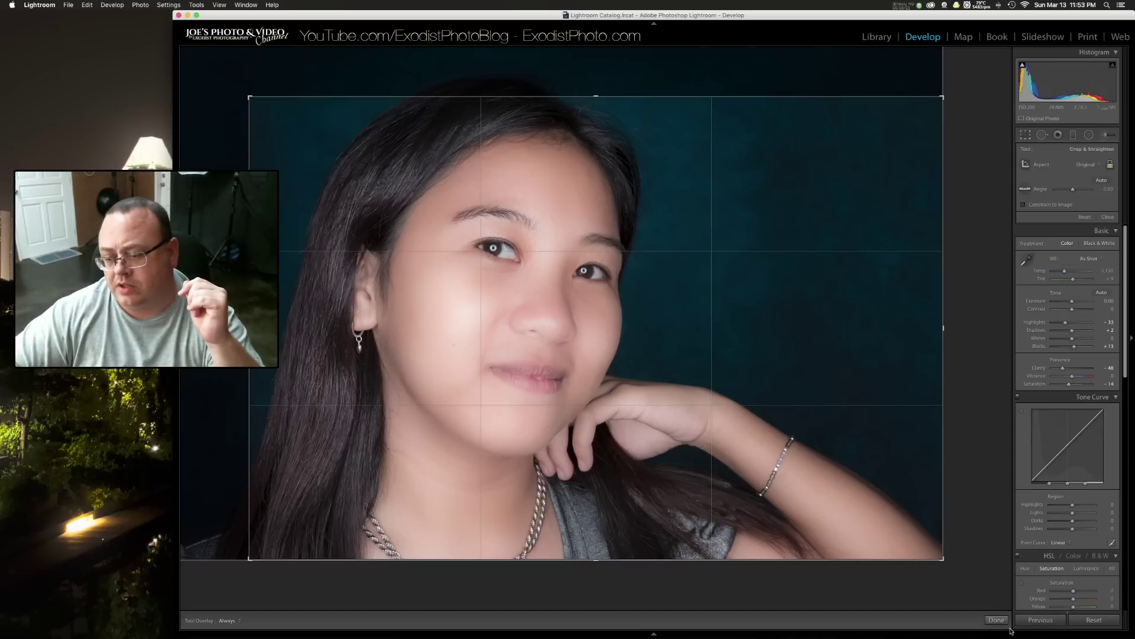
left_click(997, 620)
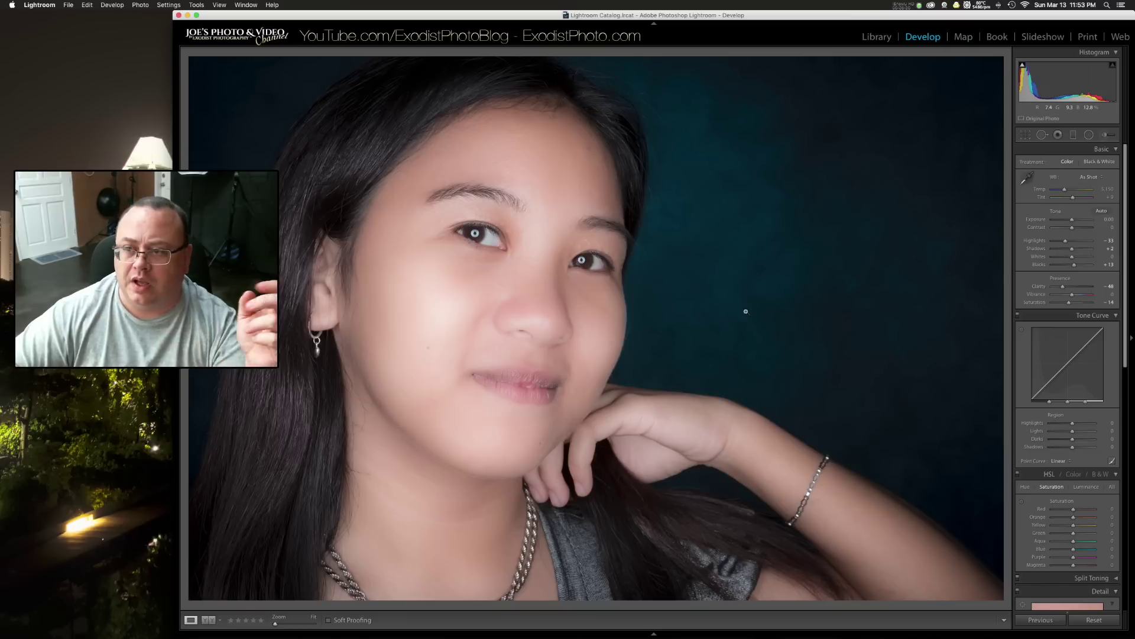
Advance to the purple-headband portrait and start its crop, extending the frame toward the lower right.
key("Right")
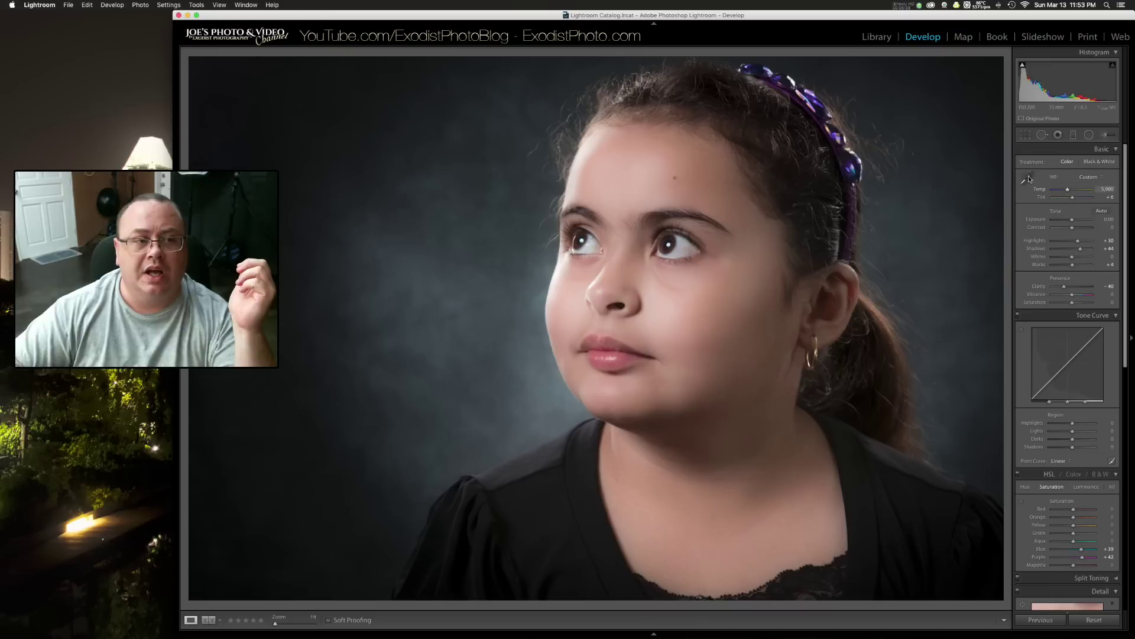
left_click(1026, 135)
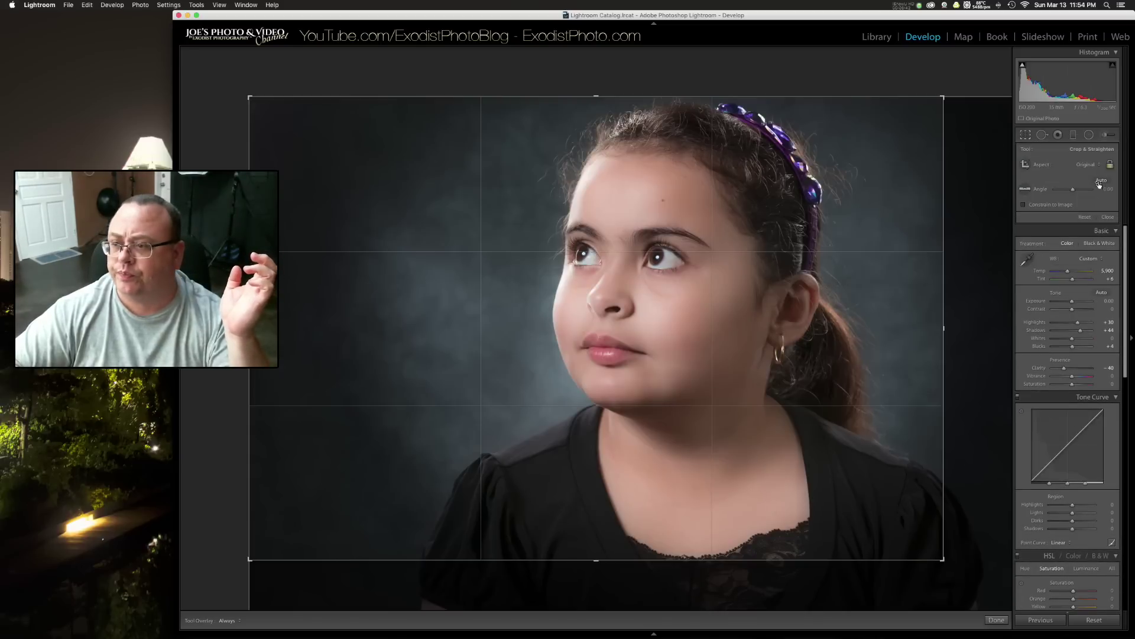
left_click_drag(945, 557, 1038, 627)
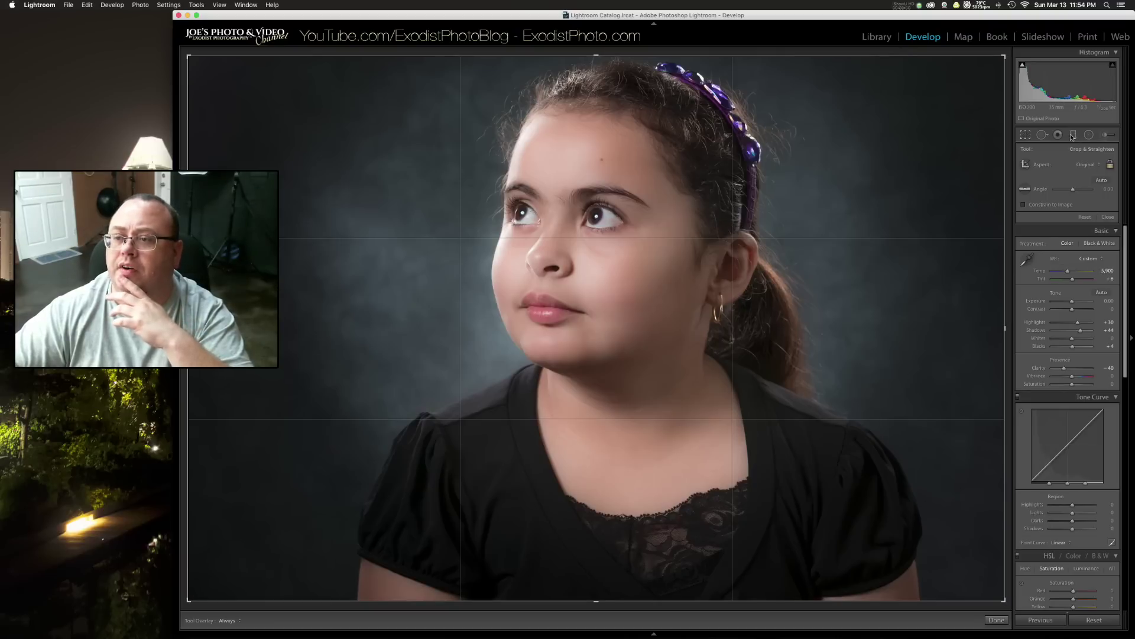
Crop the girl's portrait to 4 x 5 / 8 x 10, tightened from the lower right.
left_click(1094, 164)
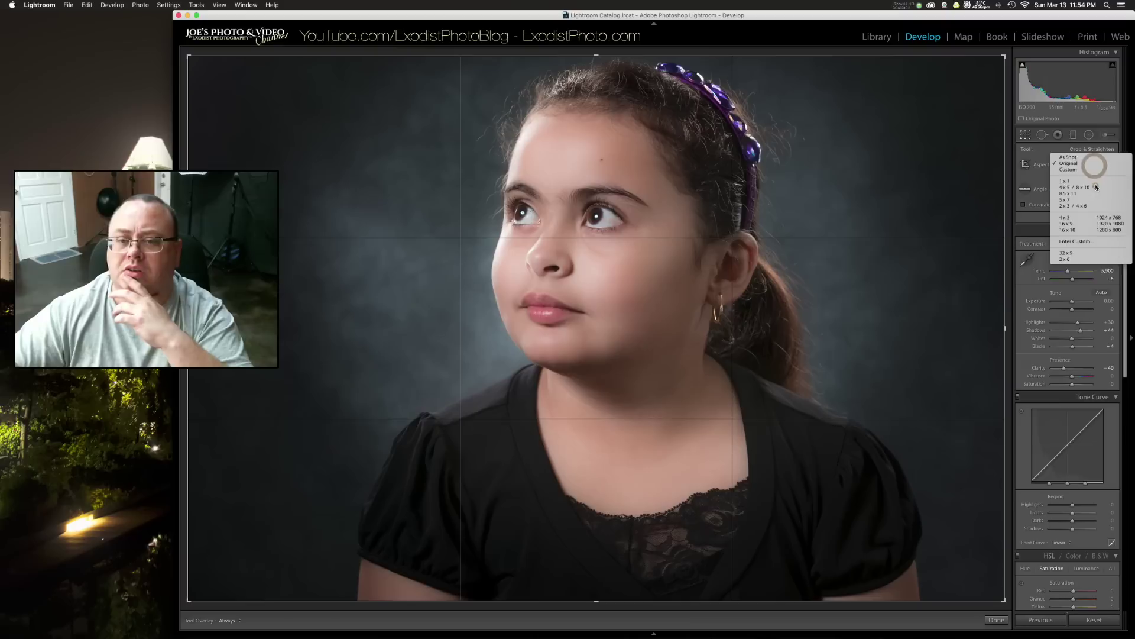
left_click(1095, 187)
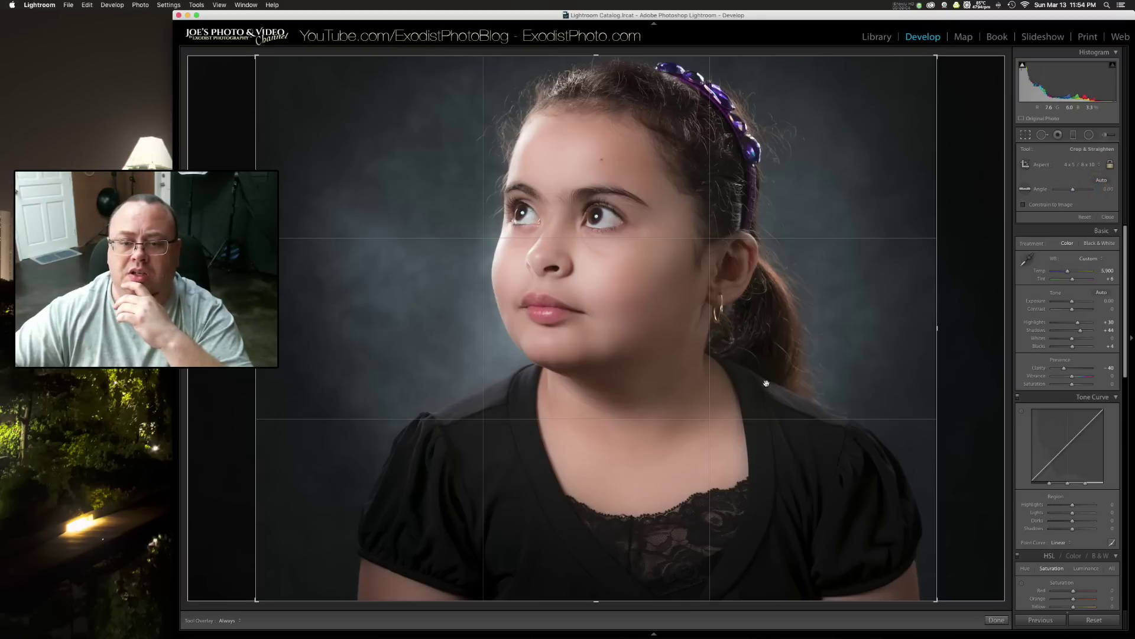
left_click_drag(934, 596, 920, 557)
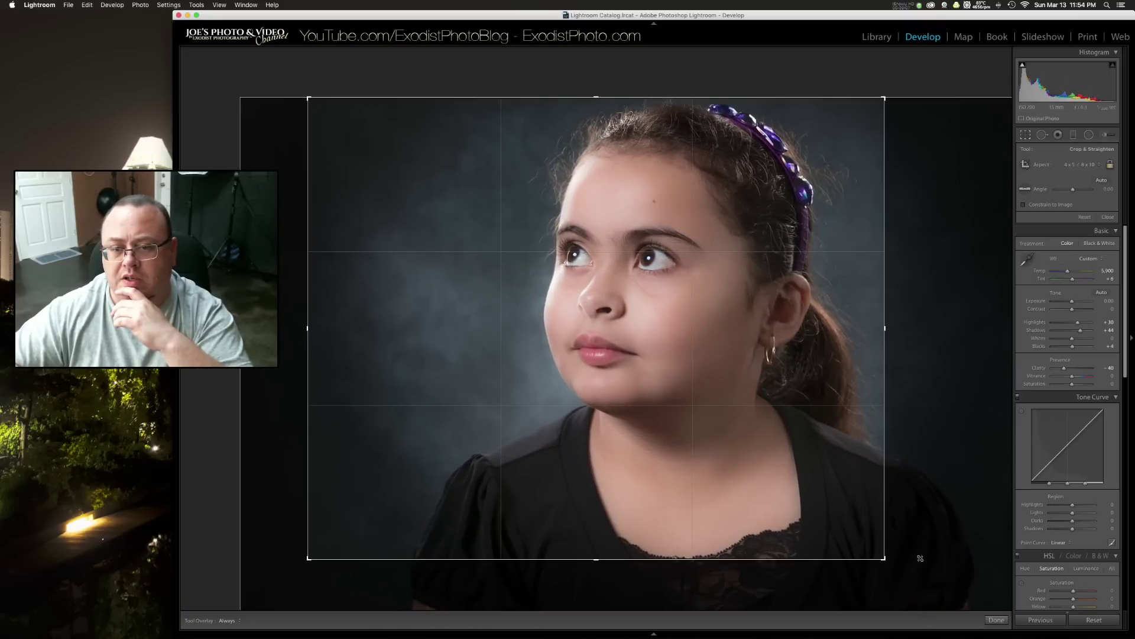
left_click_drag(808, 455, 827, 442)
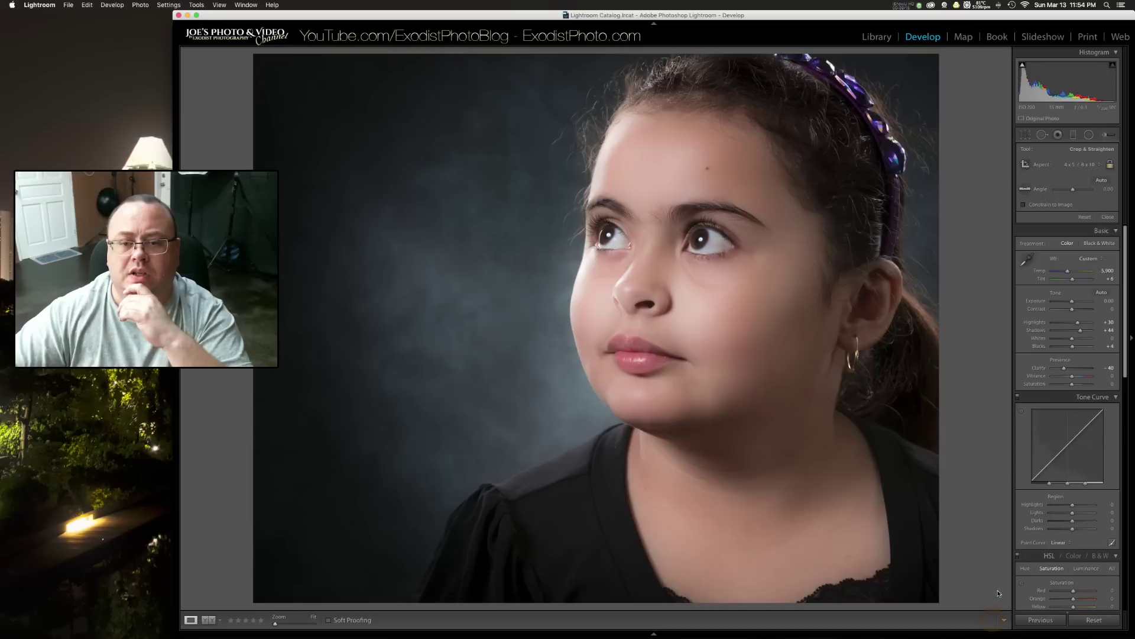
left_click(996, 620)
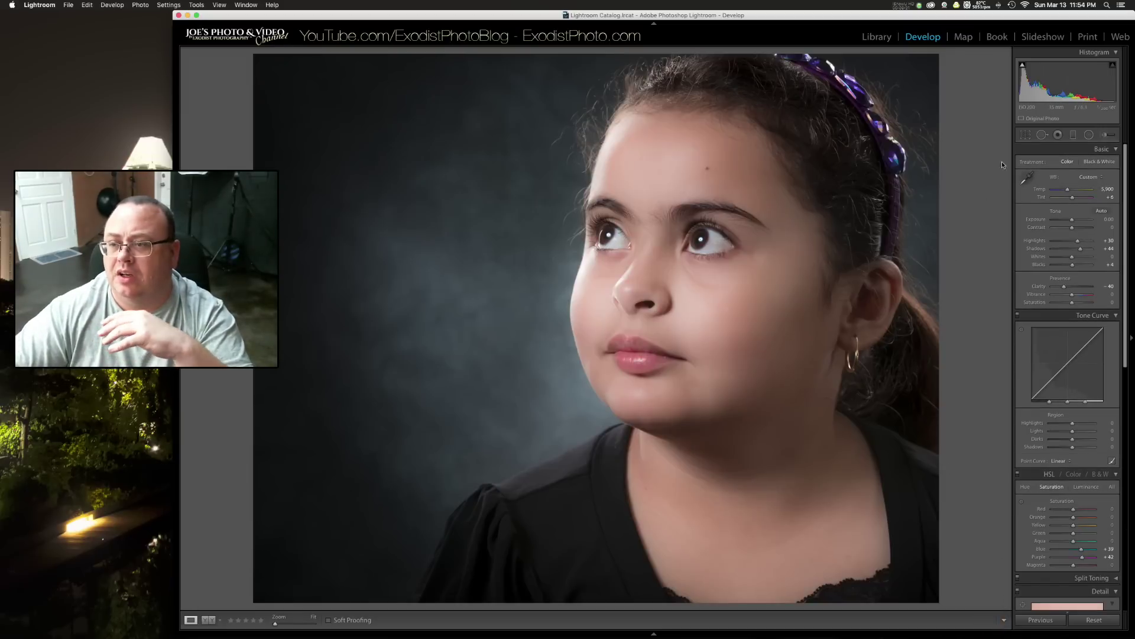
Shift the photo left within the crop frame, apply it, and reopen cropping.
left_click(1026, 135)
left_click_drag(775, 345, 723, 346)
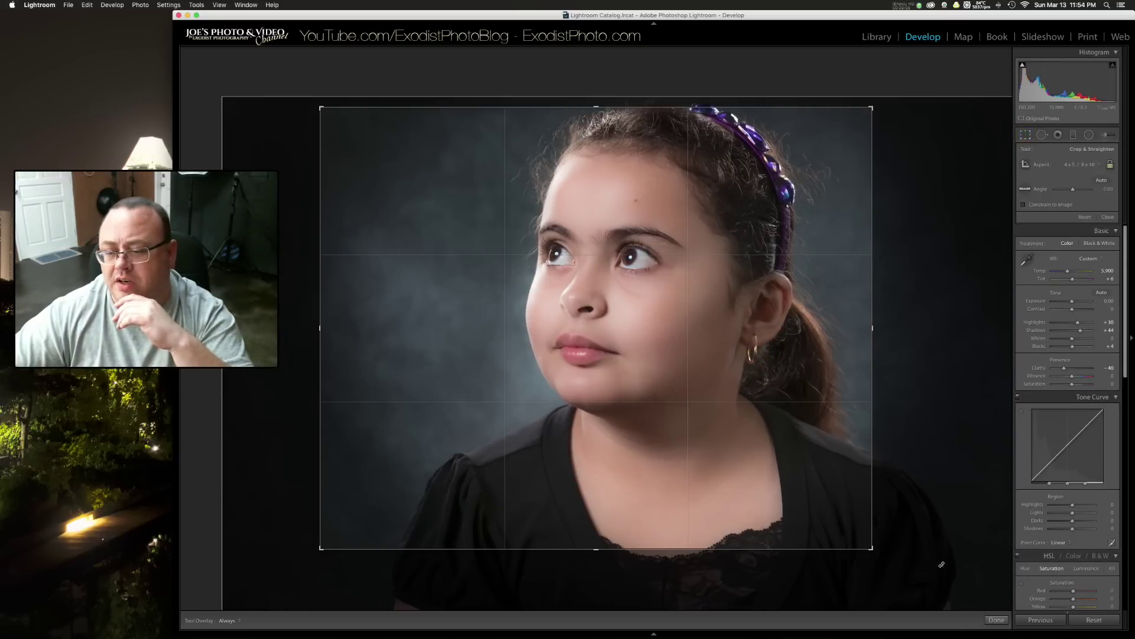
left_click(1002, 623)
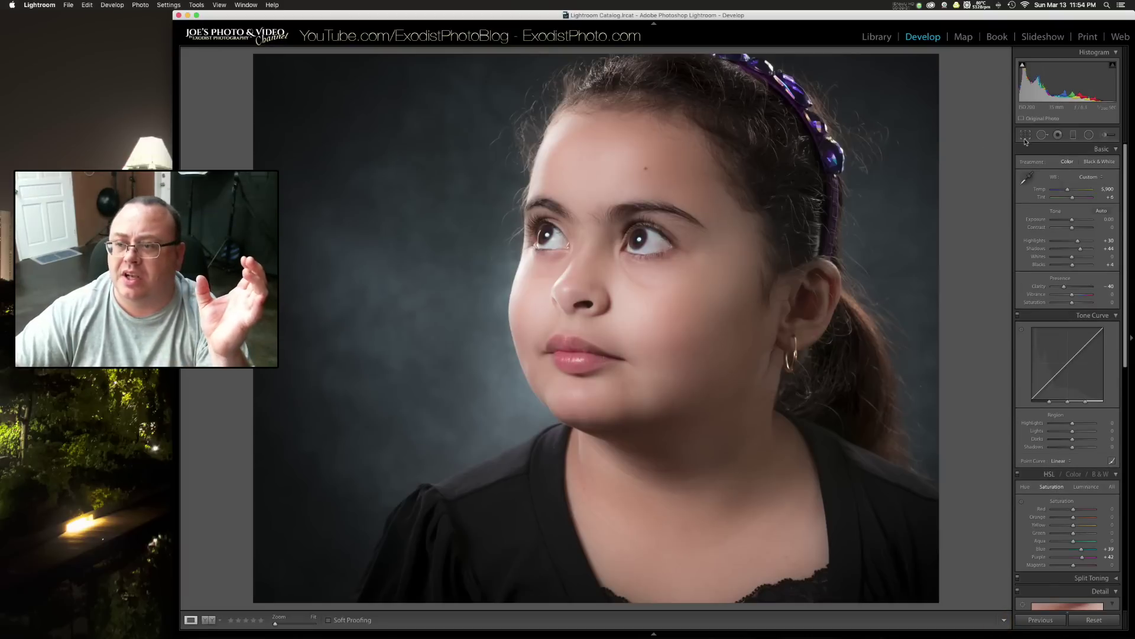
key("r")
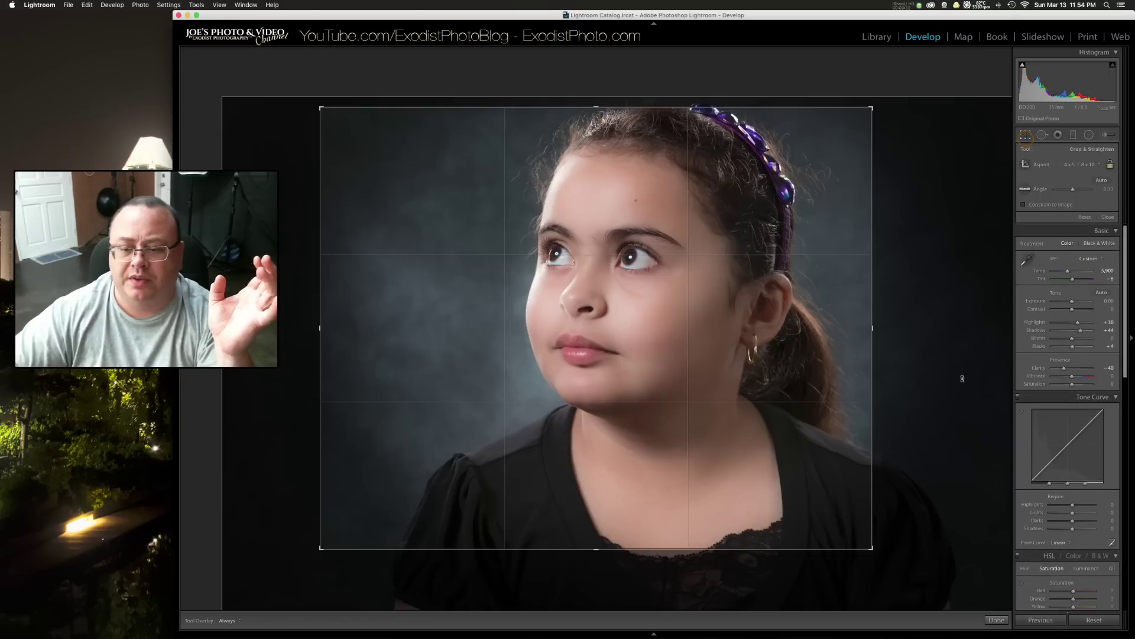
Recrop at the Original aspect ratio, tighter, moving the photo so her eyes sit on the upper third.
left_click(1092, 164)
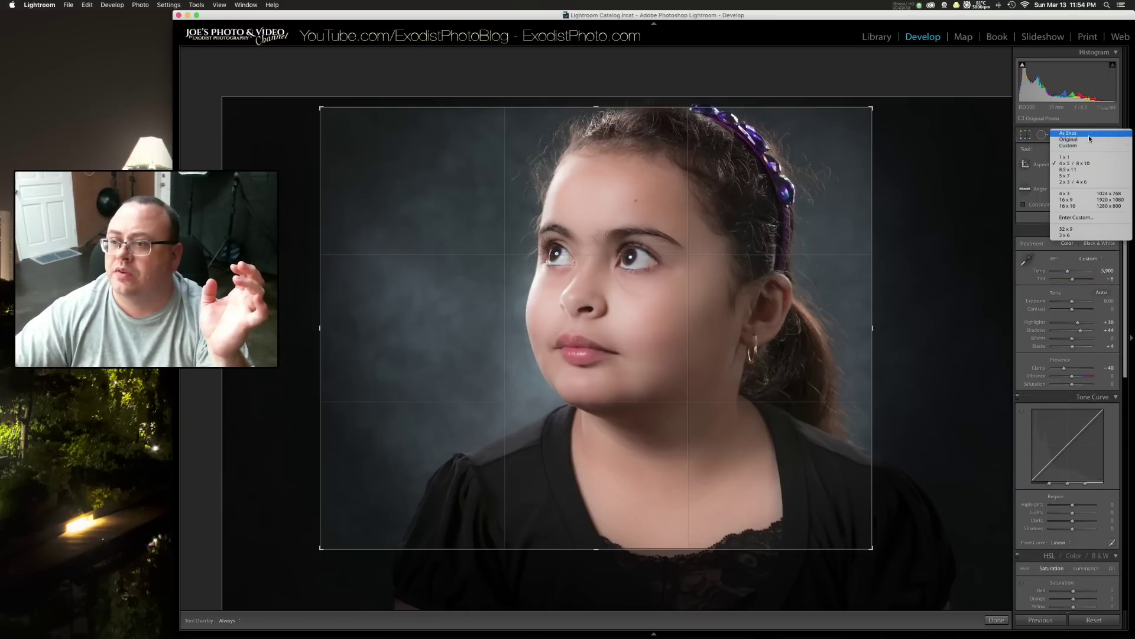
left_click(1085, 139)
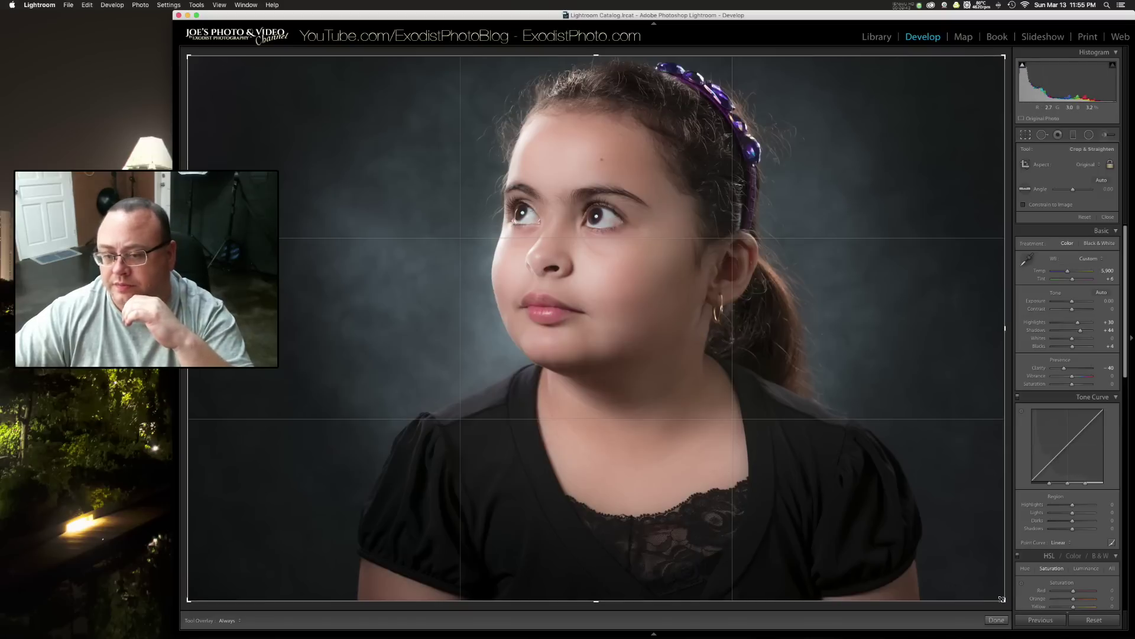
left_click_drag(999, 603, 950, 552)
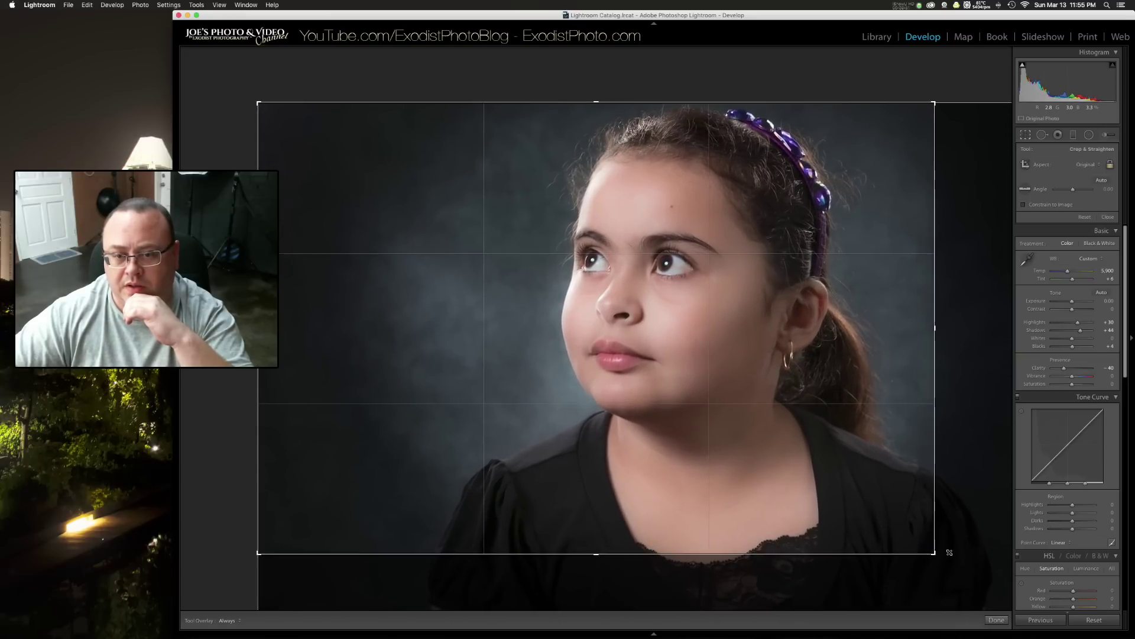
left_click(1000, 620)
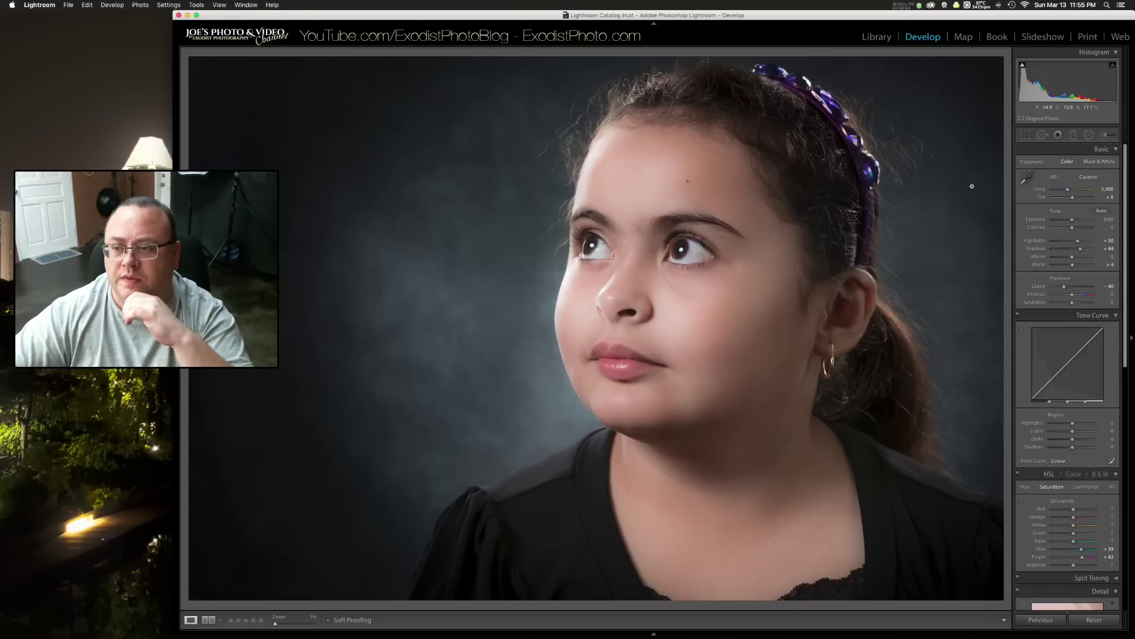
left_click(1026, 135)
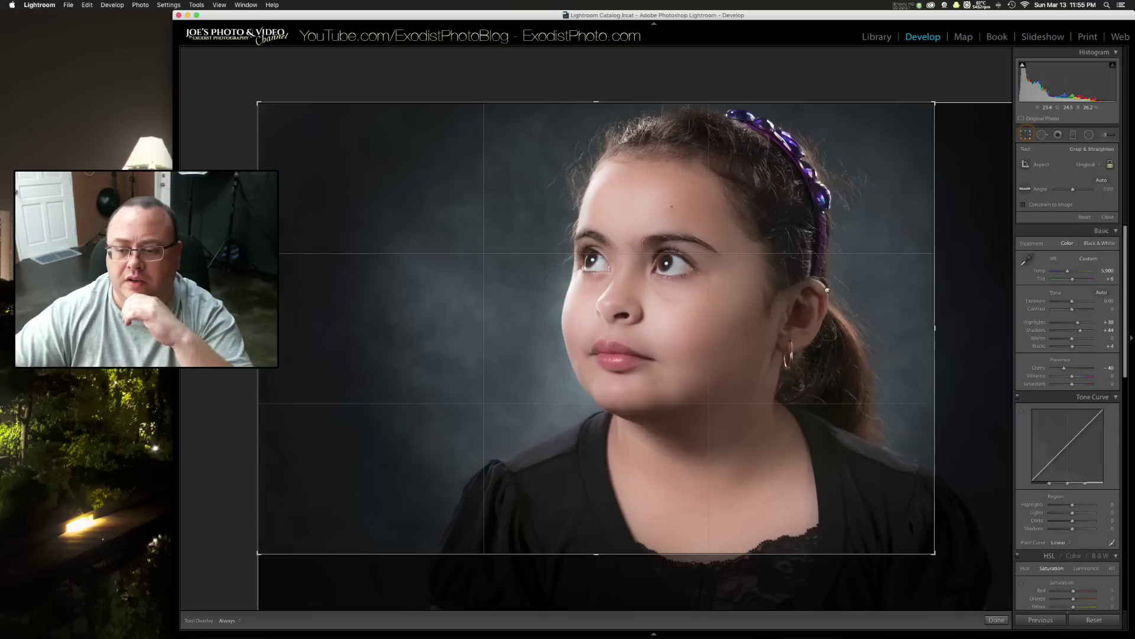
left_click_drag(828, 289, 800, 285)
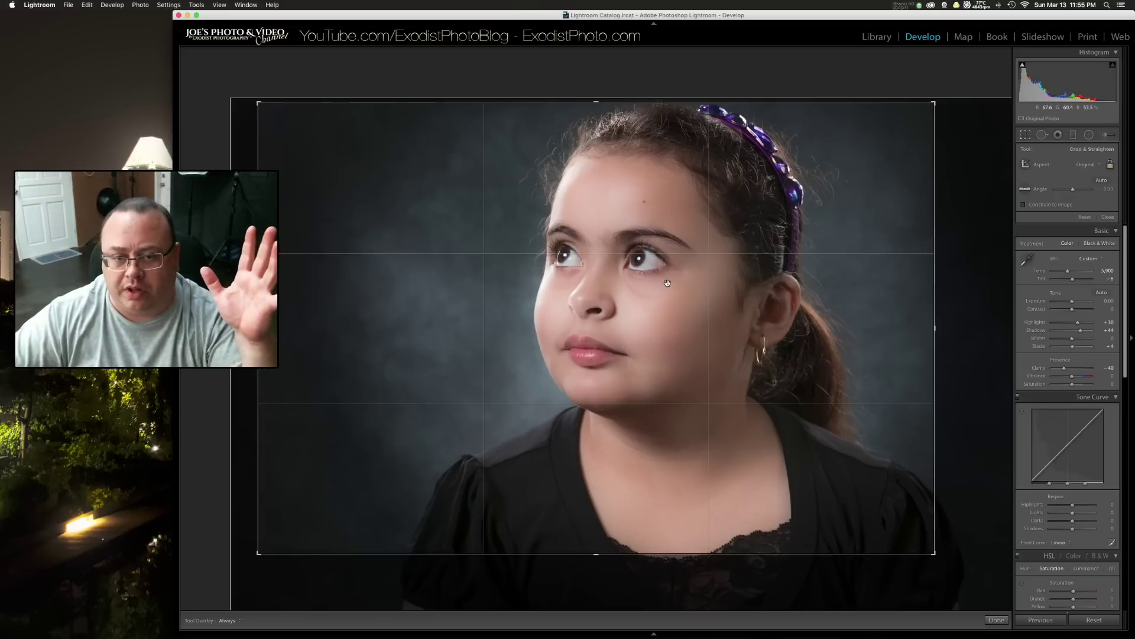
left_click(1003, 624)
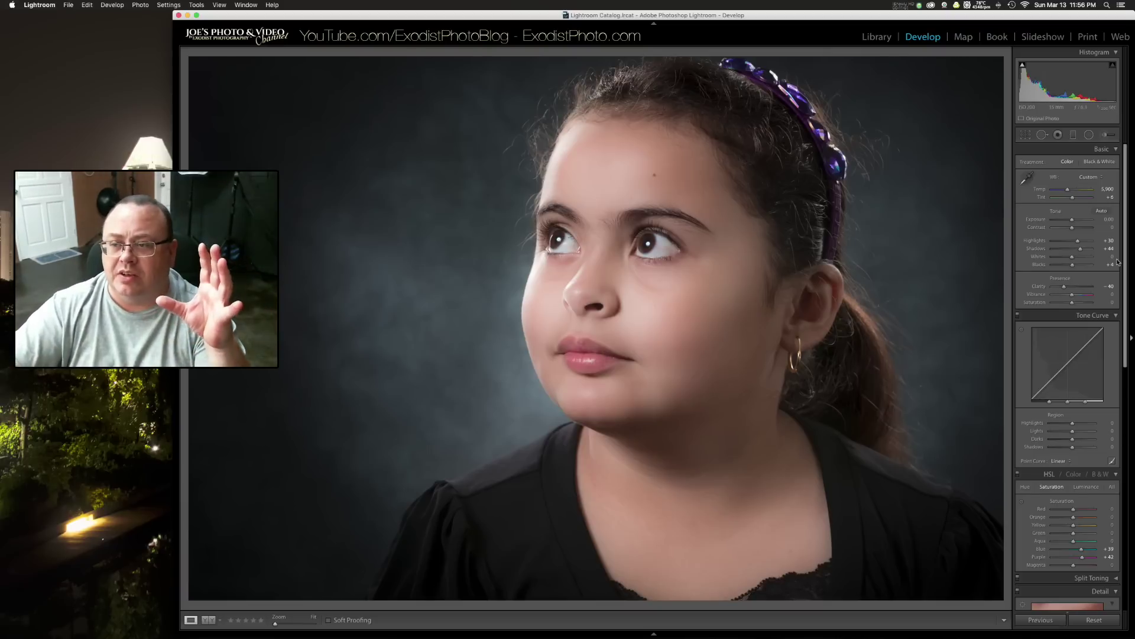
Show the crop grid again to check the framing, then apply the crop.
left_click(1025, 136)
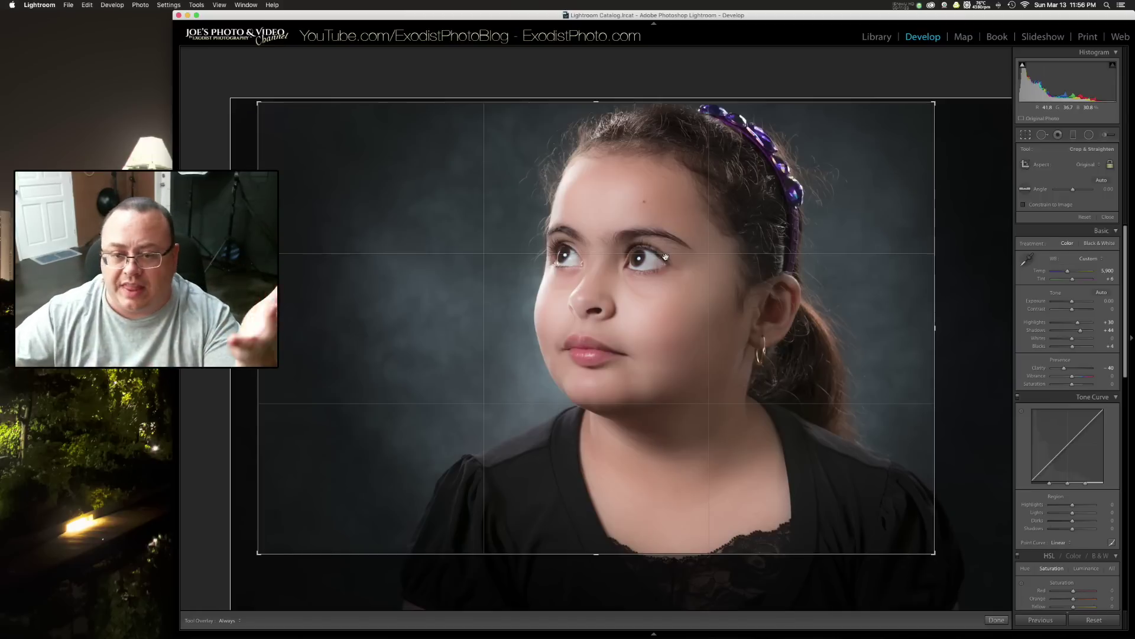
left_click(997, 620)
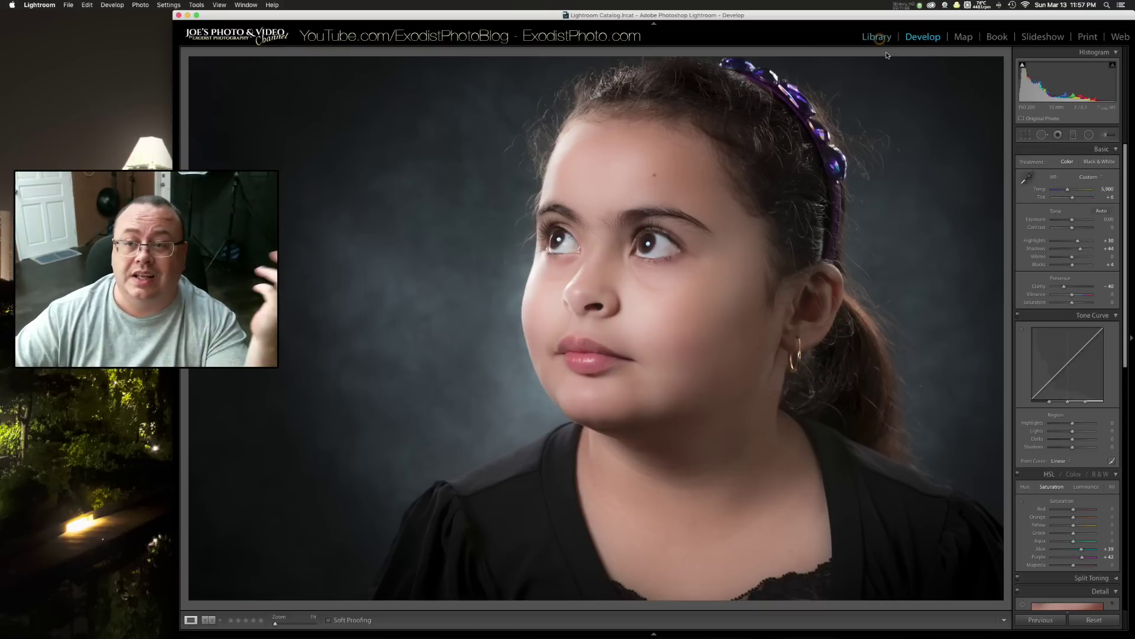
Switch to the Library grid to see all photos.
left_click(877, 37)
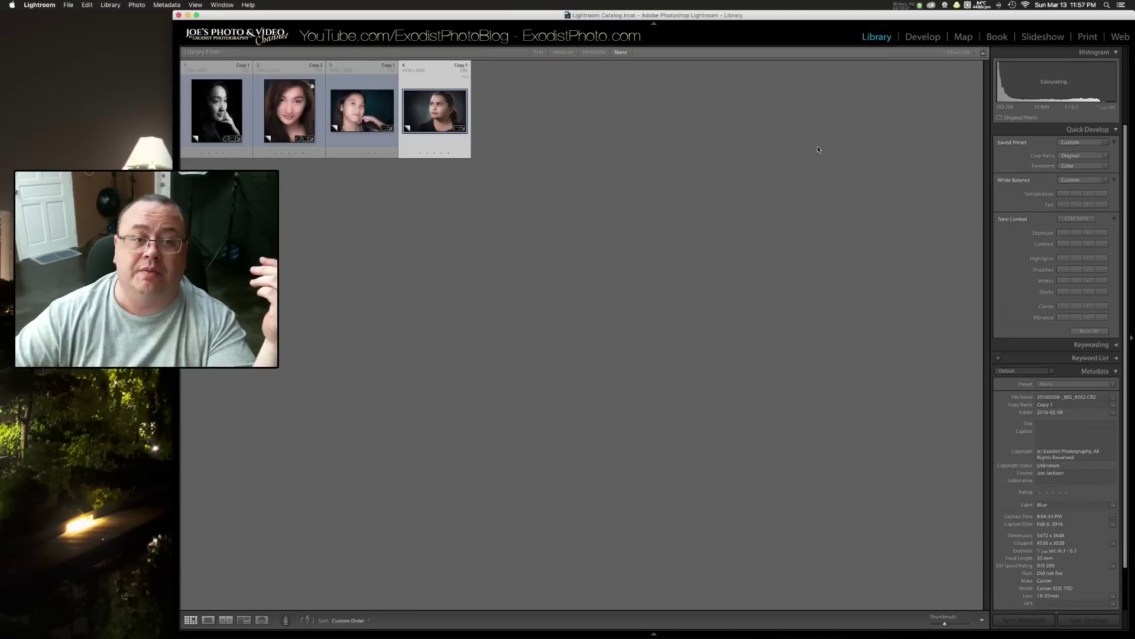
Deselect the photo so all four cropped portraits show unselected in the grid.
left_click(818, 148)
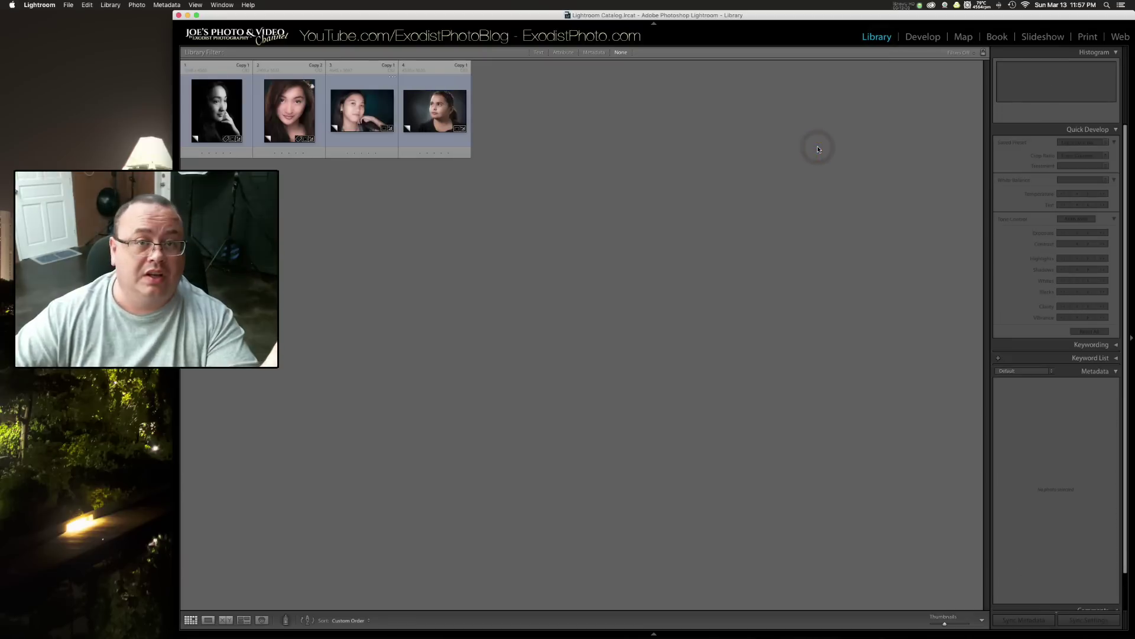